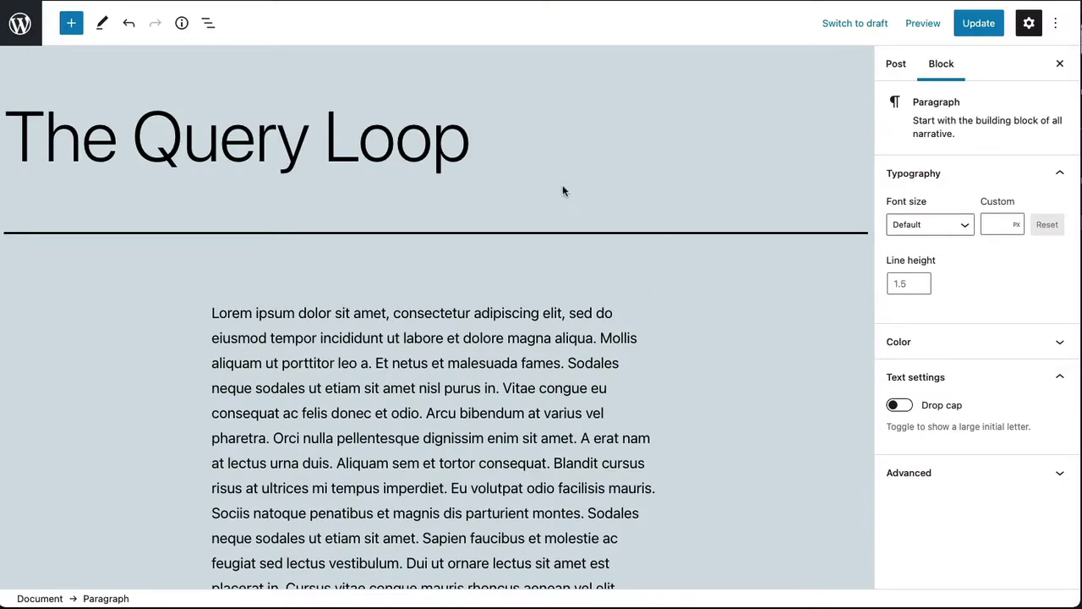
- Start a new empty block right after the Enim sit amet paragraph ending 'nulla.'
{"action": "scroll", "coordinate": [516, 386], "scroll_direction": "down", "scroll_amount": 1}
{"action": "scroll", "coordinate": [517, 387], "scroll_direction": "down", "scroll_amount": 10}
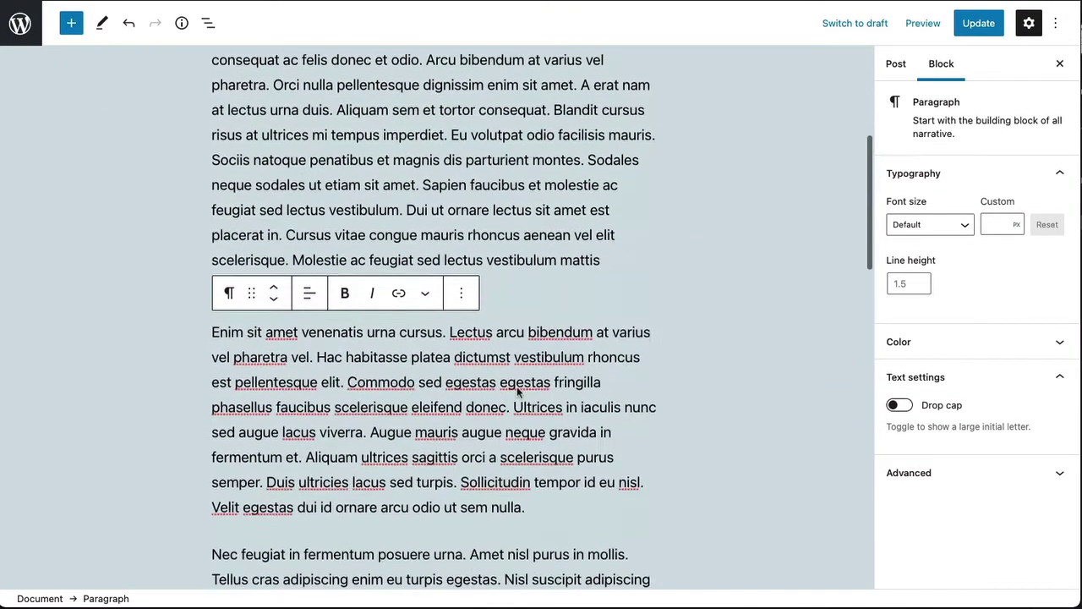
{"action": "scroll", "coordinate": [517, 386], "scroll_direction": "down", "scroll_amount": 2}
{"action": "scroll", "coordinate": [524, 393], "scroll_direction": "up", "scroll_amount": 6}
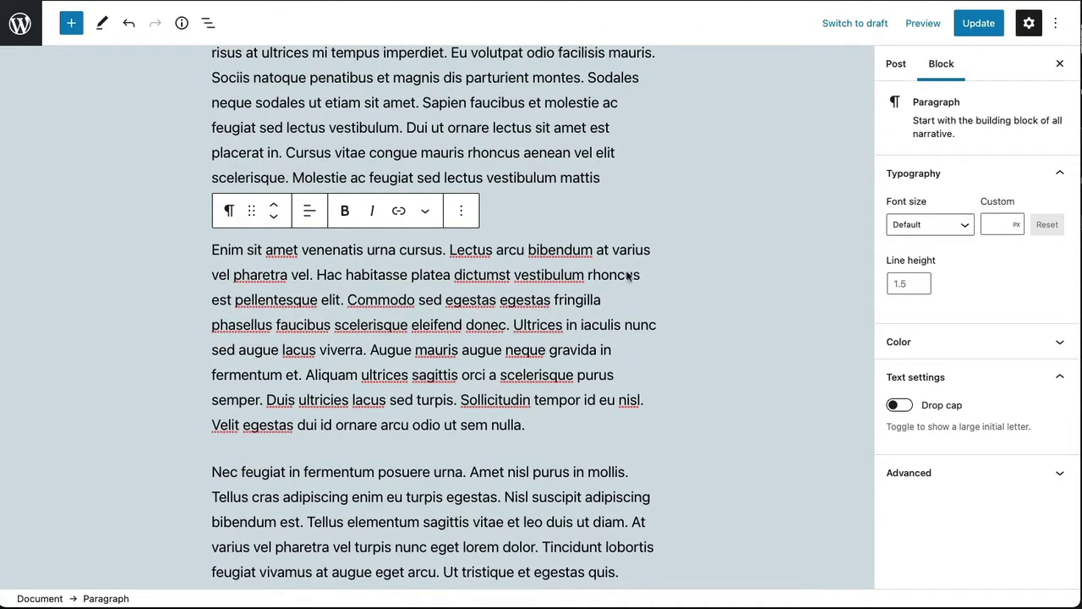
{"action": "scroll", "coordinate": [553, 107], "scroll_direction": "up", "scroll_amount": 1}
{"action": "scroll", "coordinate": [553, 108], "scroll_direction": "down", "scroll_amount": 2}
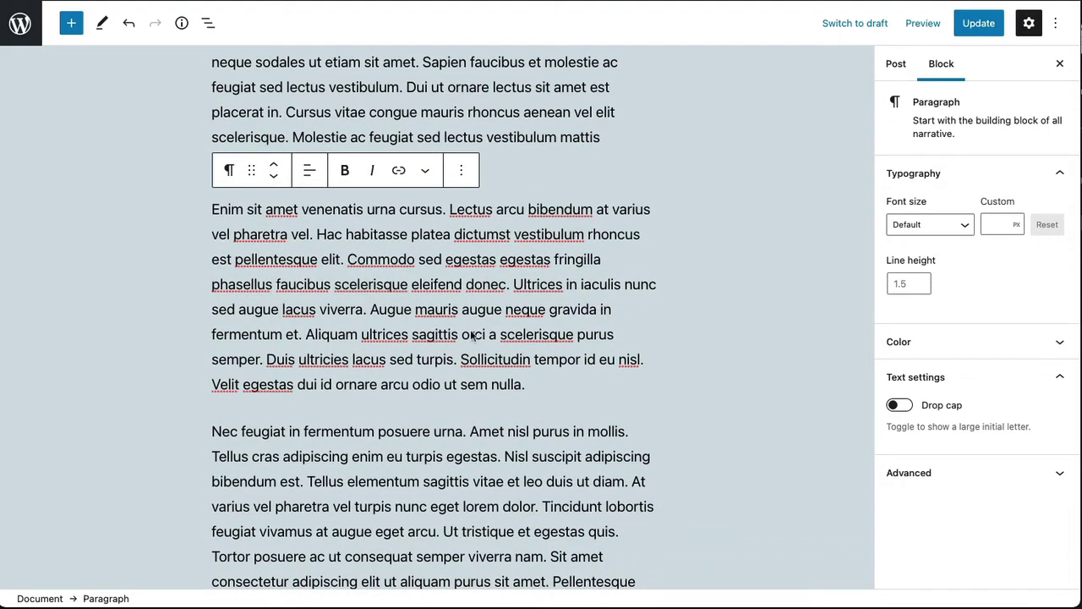
{"action": "left_click", "coordinate": [553, 400]}
{"action": "key", "text": "Return"}
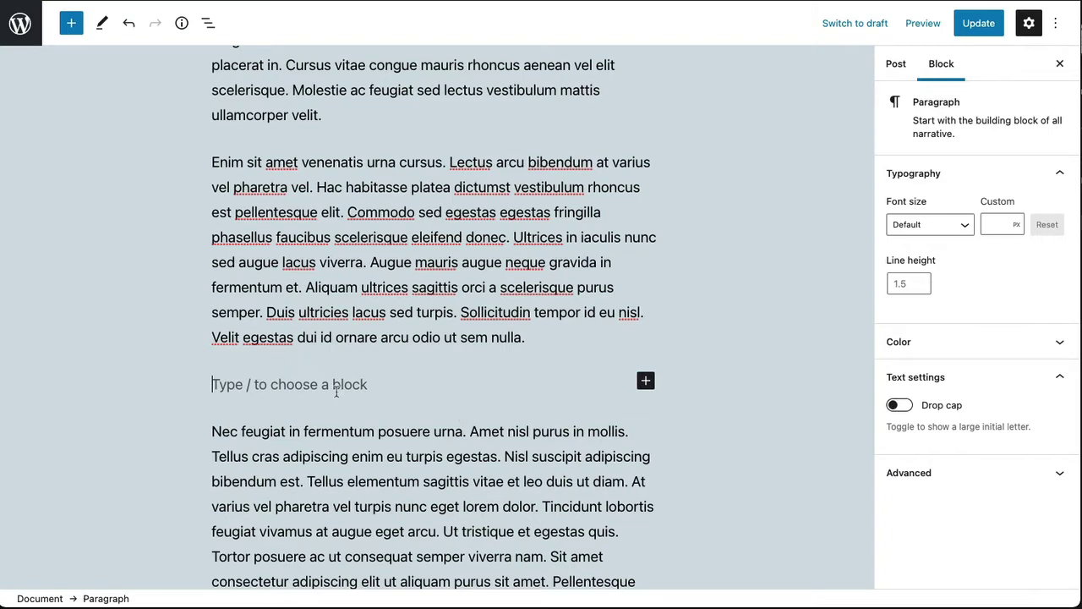
{"action": "scroll", "coordinate": [494, 320], "scroll_direction": "up", "scroll_amount": 1}
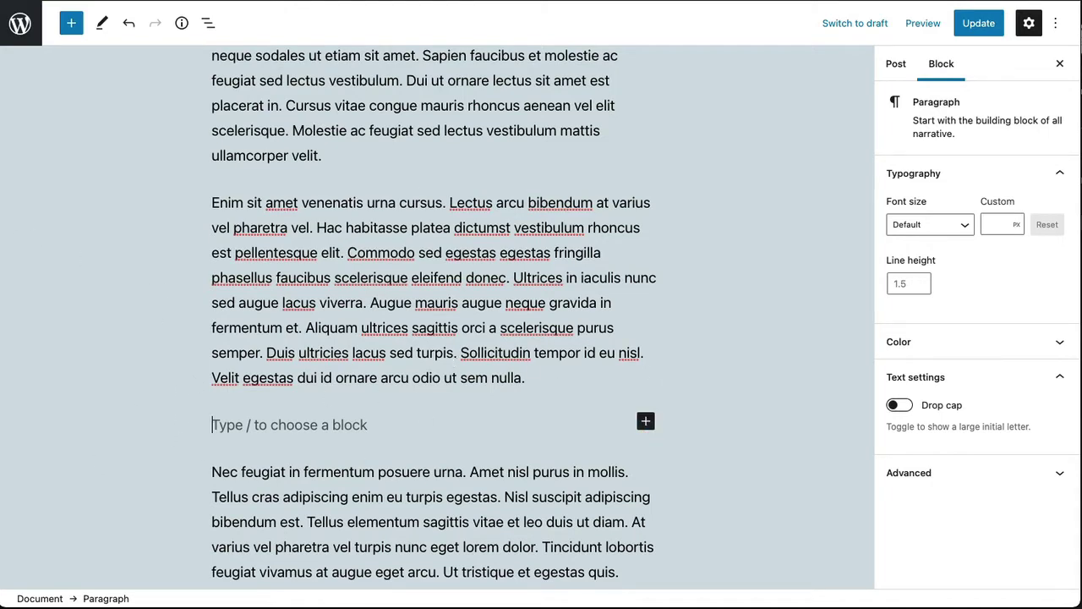
- Insert a Query Loop block found by searching 'query', then clear the search and close the library
{"action": "left_click", "coordinate": [70, 27]}
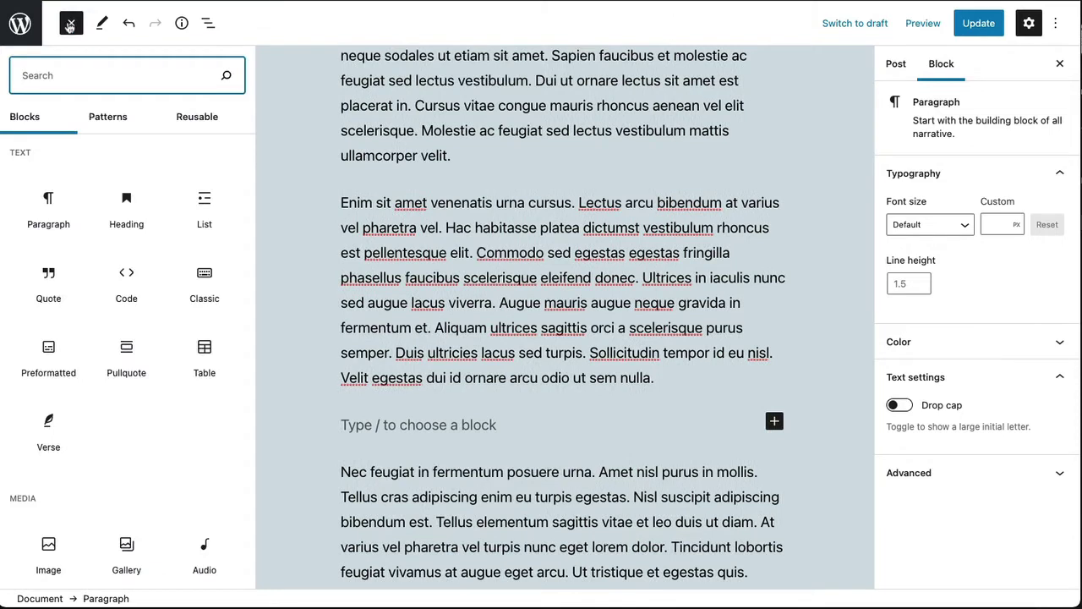
{"action": "type", "text": "query"}
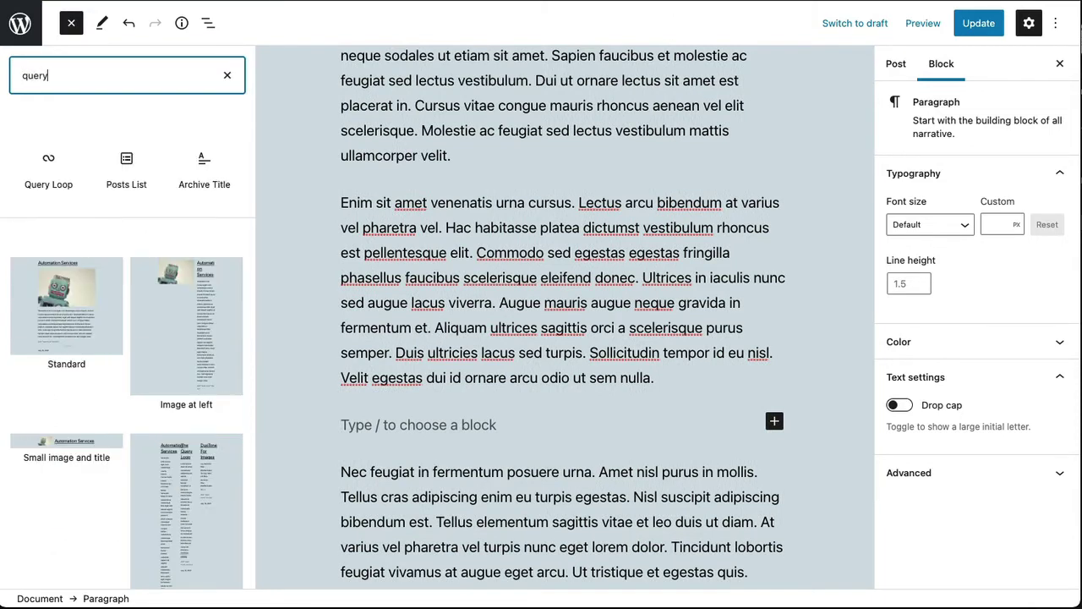
{"action": "mouse_move", "coordinate": [23, 153]}
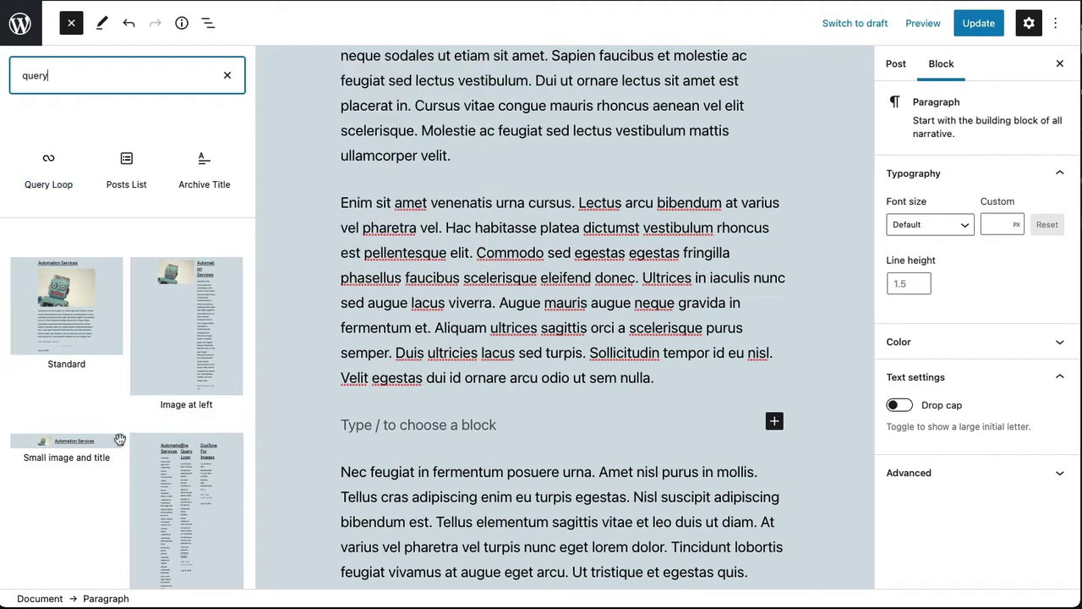
{"action": "mouse_move", "coordinate": [68, 186]}
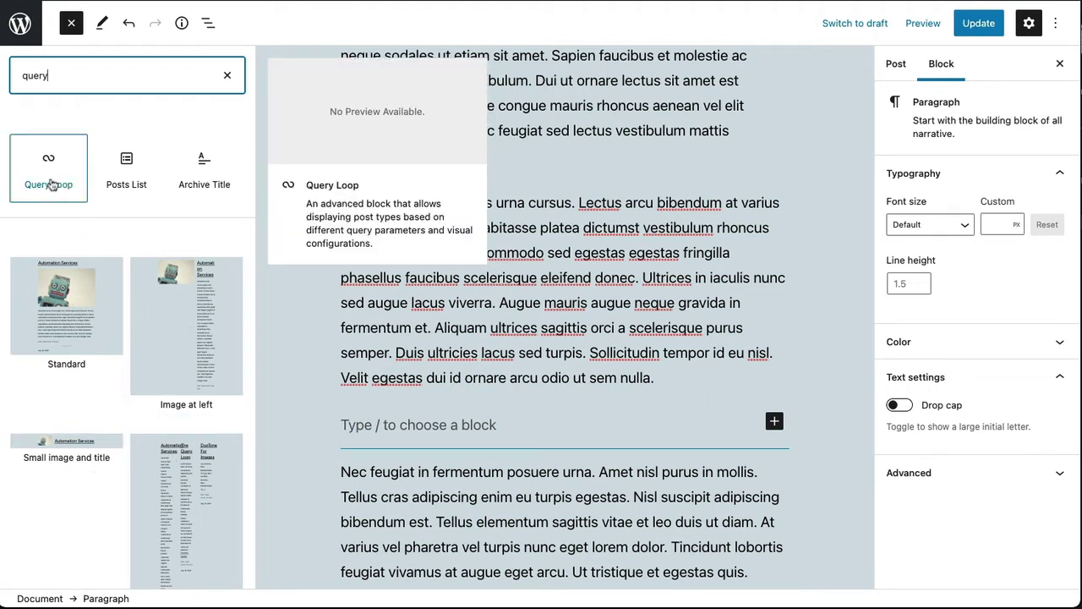
{"action": "left_click", "coordinate": [50, 181]}
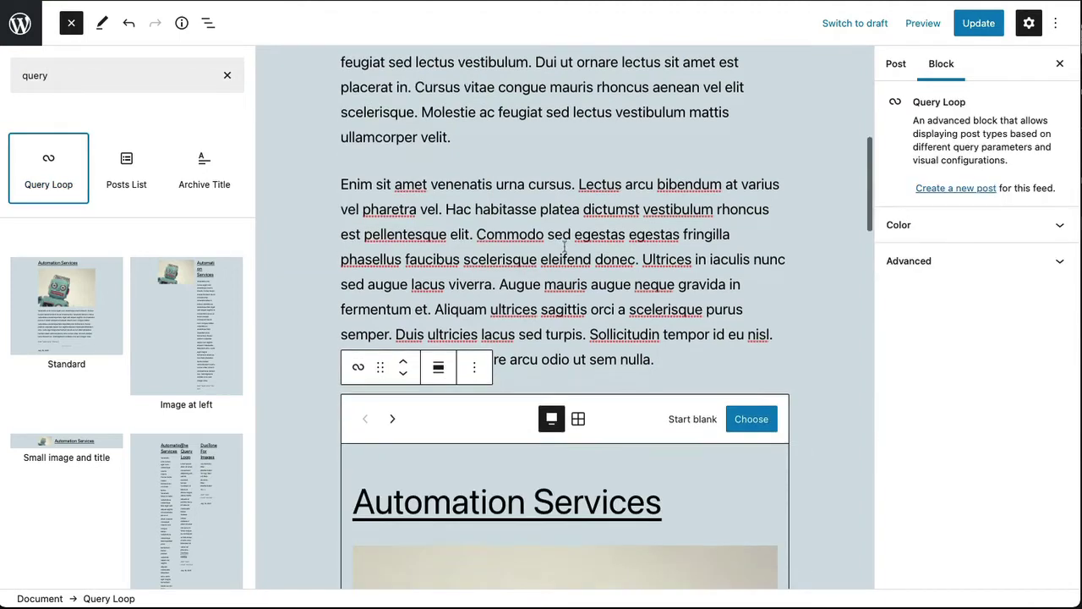
{"action": "left_click", "coordinate": [227, 76]}
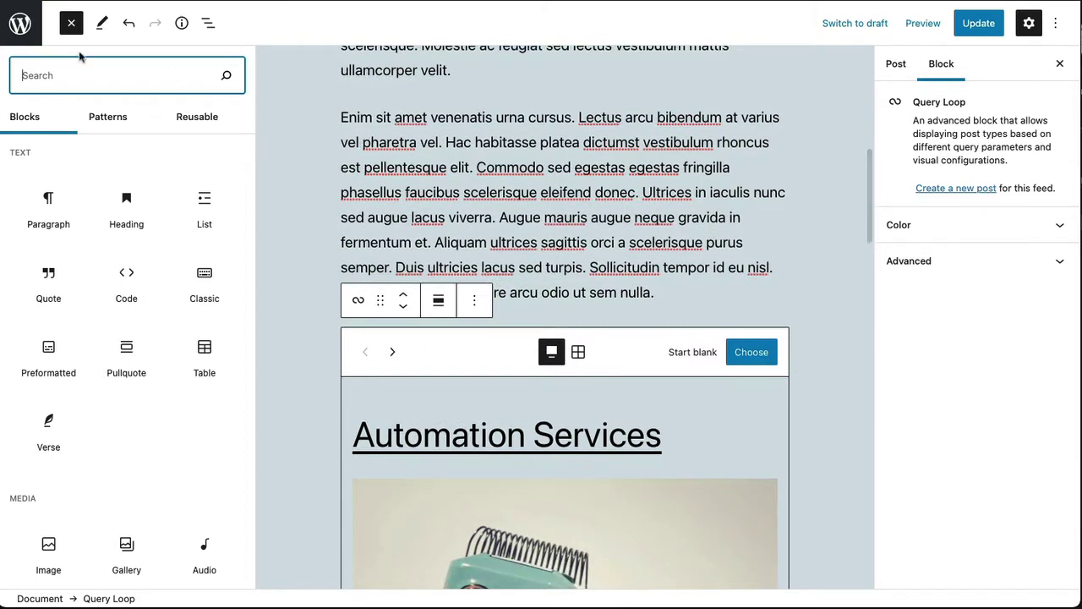
{"action": "left_click", "coordinate": [71, 23]}
{"action": "scroll", "coordinate": [592, 254], "scroll_direction": "down", "scroll_amount": 3}
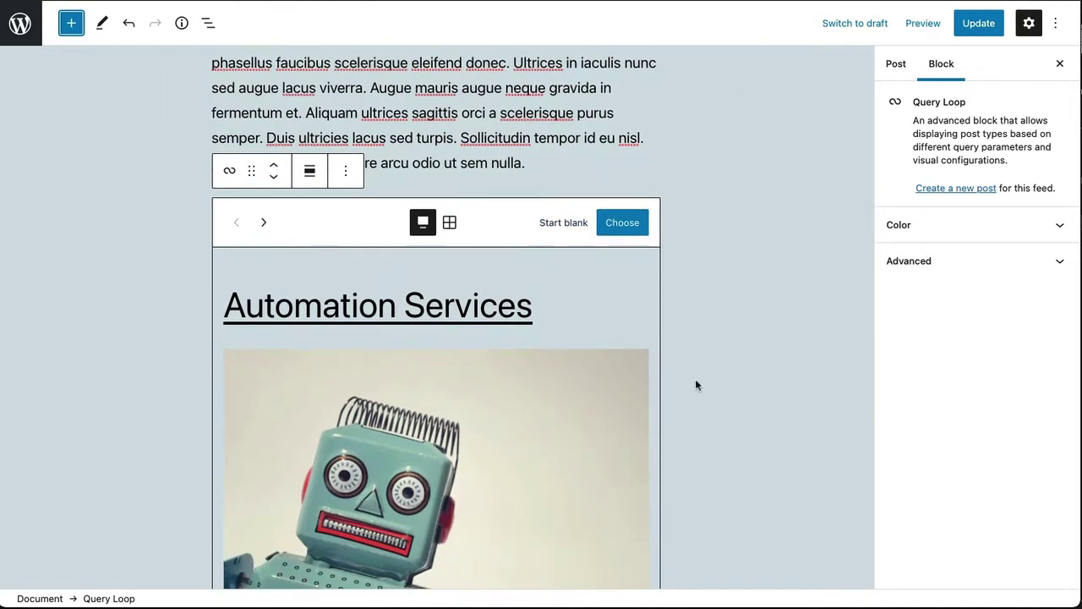
{"action": "scroll", "coordinate": [575, 415], "scroll_direction": "down", "scroll_amount": 3}
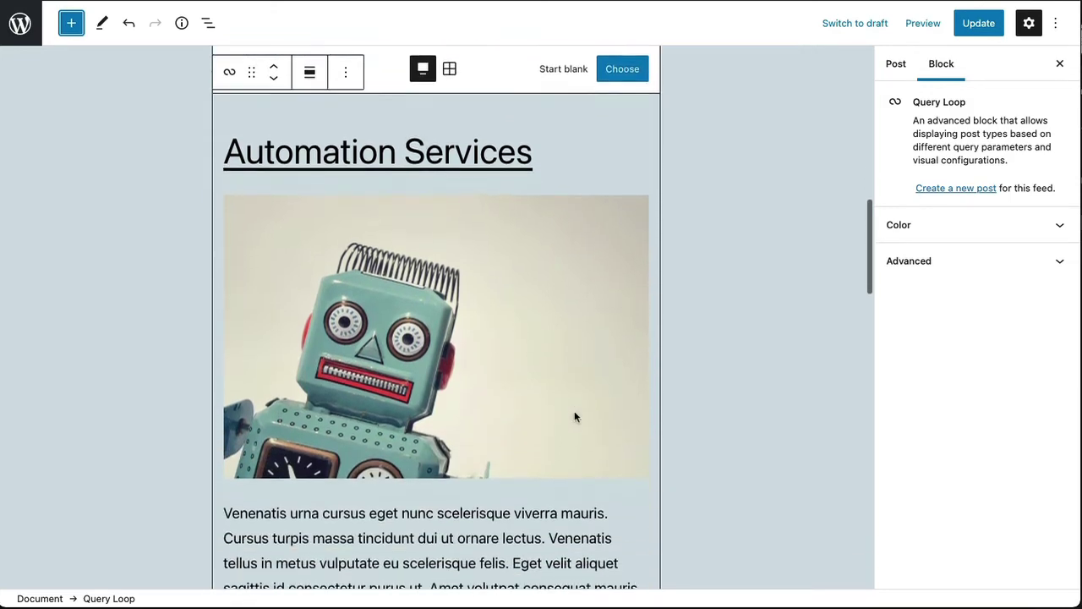
{"action": "scroll", "coordinate": [575, 416], "scroll_direction": "up", "scroll_amount": 1}
{"action": "scroll", "coordinate": [549, 322], "scroll_direction": "down", "scroll_amount": 2}
{"action": "scroll", "coordinate": [550, 412], "scroll_direction": "down", "scroll_amount": 1}
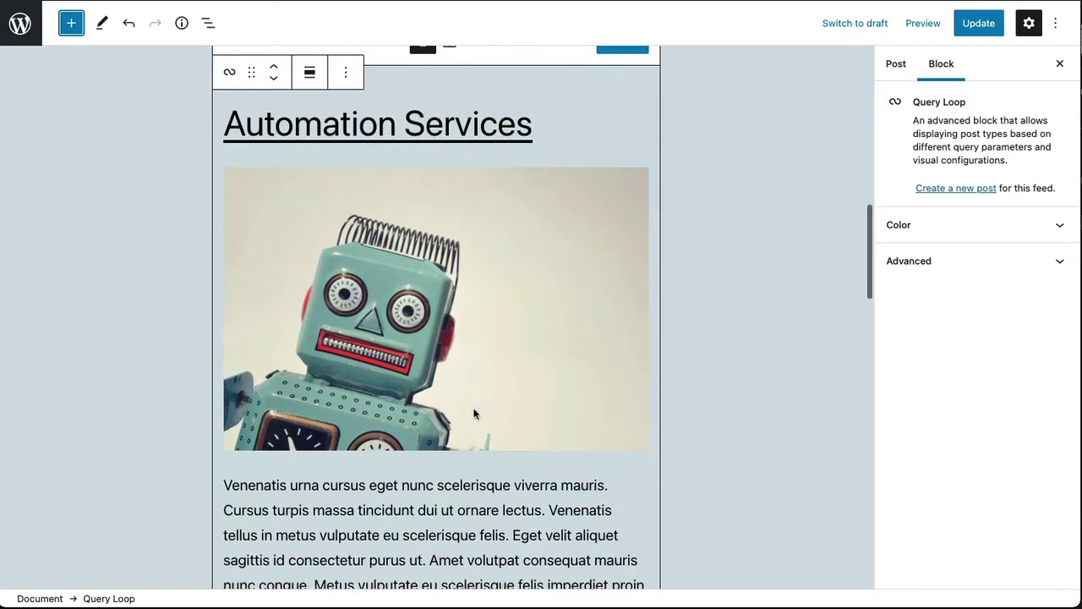
{"action": "scroll", "coordinate": [689, 253], "scroll_direction": "up", "scroll_amount": 2}
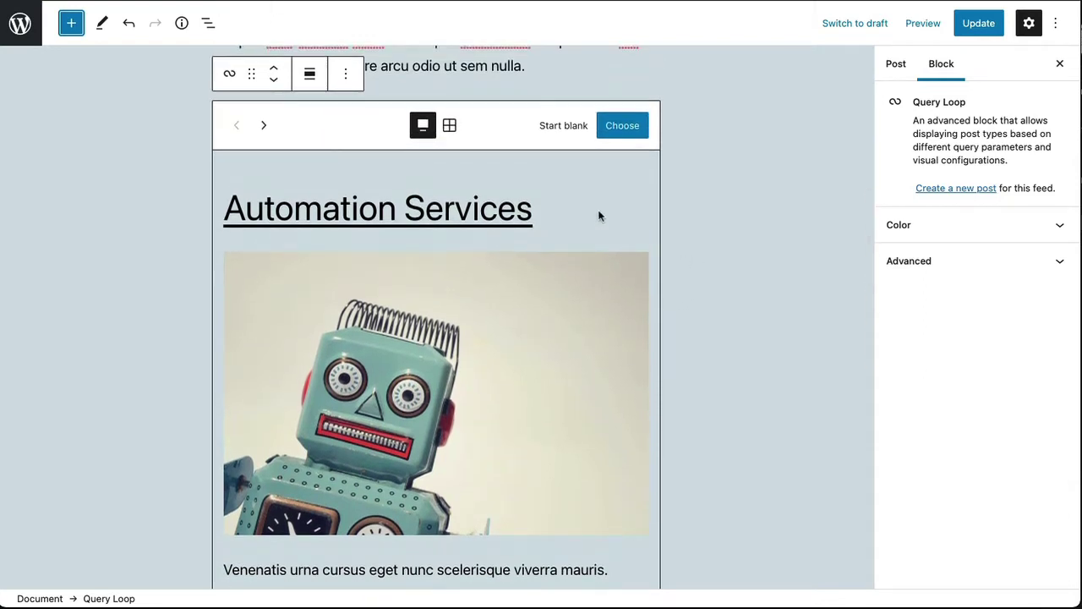
{"action": "left_click", "coordinate": [448, 127]}
{"action": "scroll", "coordinate": [468, 323], "scroll_direction": "down", "scroll_amount": 5}
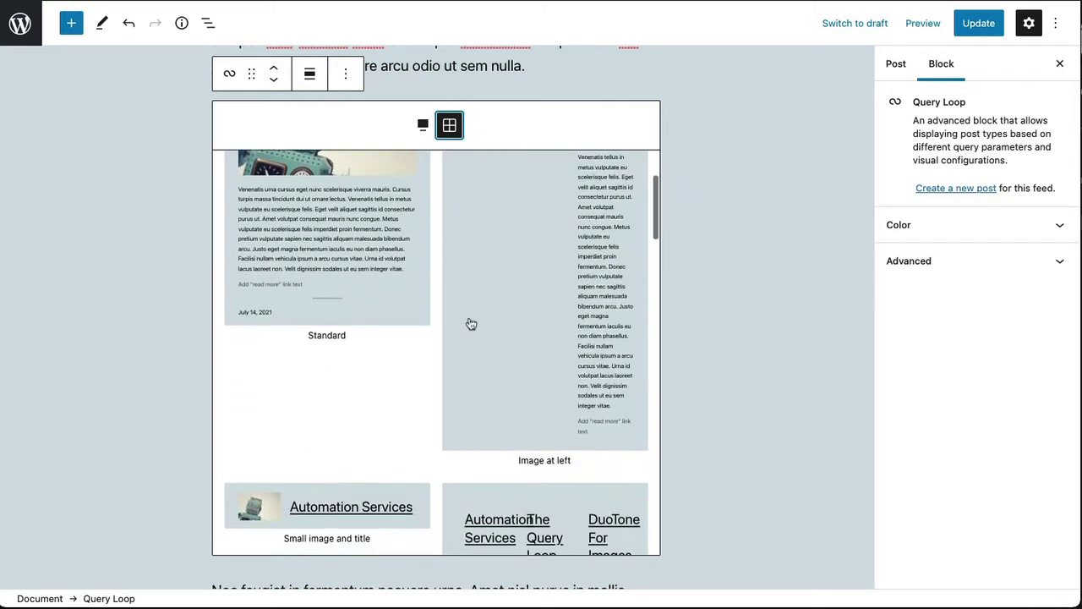
{"action": "scroll", "coordinate": [471, 324], "scroll_direction": "down", "scroll_amount": 5}
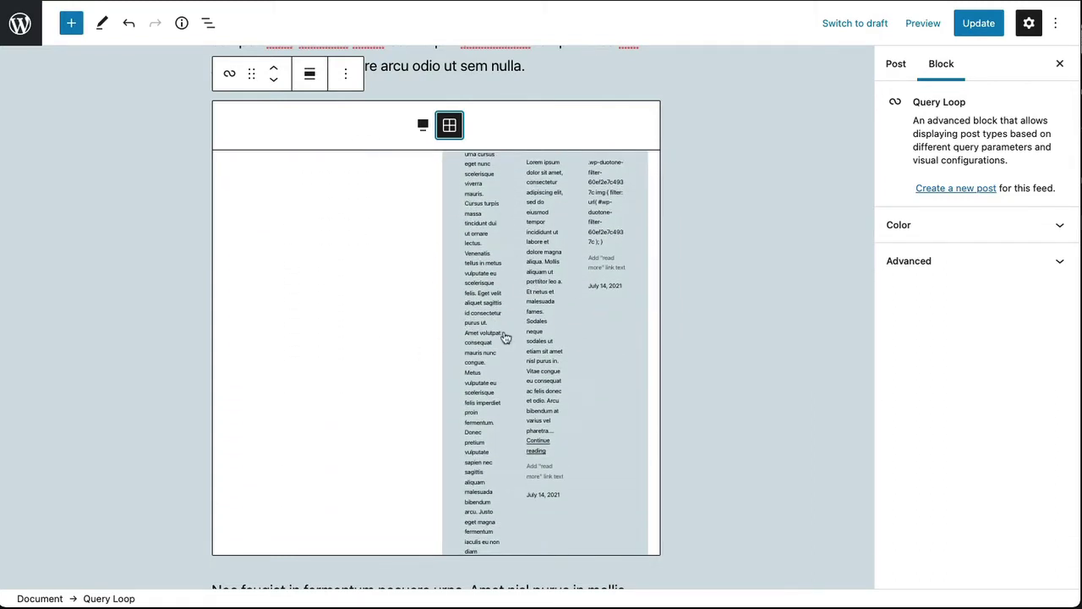
{"action": "scroll", "coordinate": [486, 300], "scroll_direction": "up", "scroll_amount": 10}
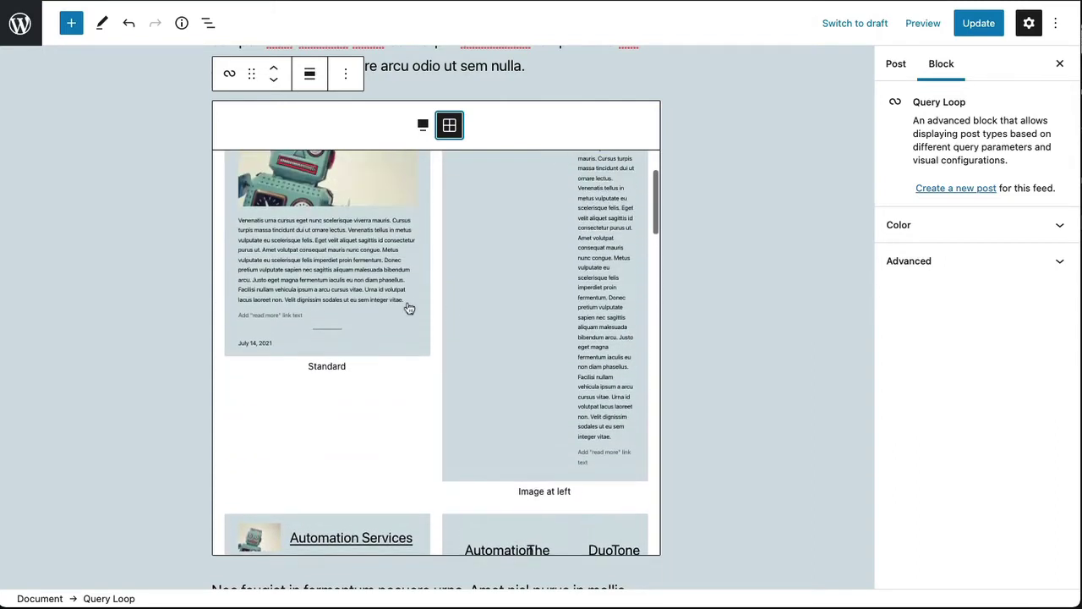
{"action": "scroll", "coordinate": [507, 311], "scroll_direction": "up", "scroll_amount": 3}
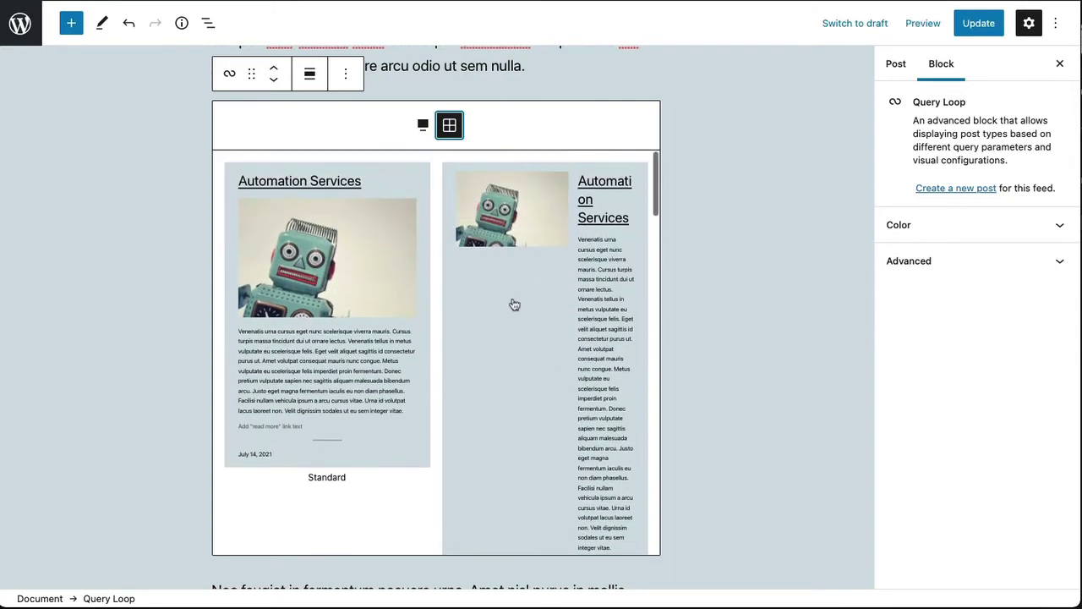
{"action": "left_click", "coordinate": [423, 125]}
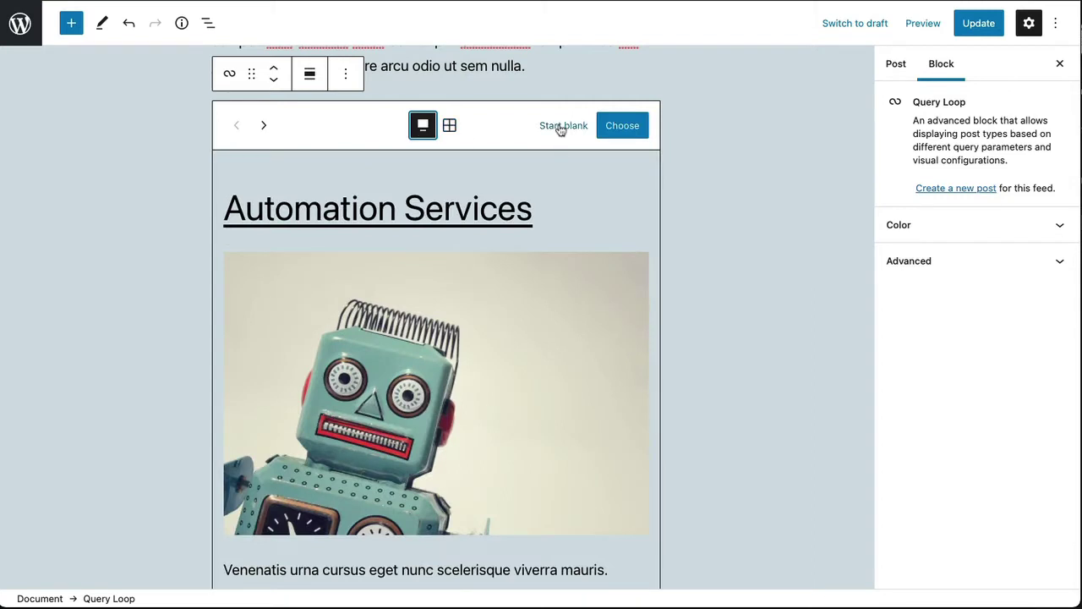
- Choose Start blank in the Query Loop placeholder to reveal its variations
{"action": "left_click", "coordinate": [559, 129]}
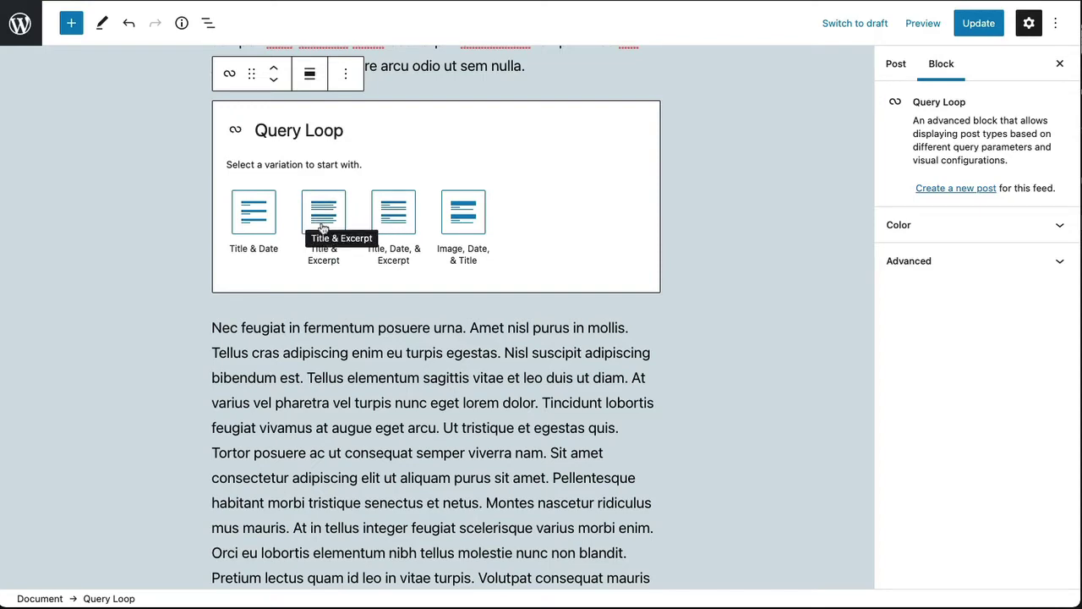
- Apply the Title & Excerpt variation and select the Query Loop row in List View
{"action": "left_click", "coordinate": [322, 220]}
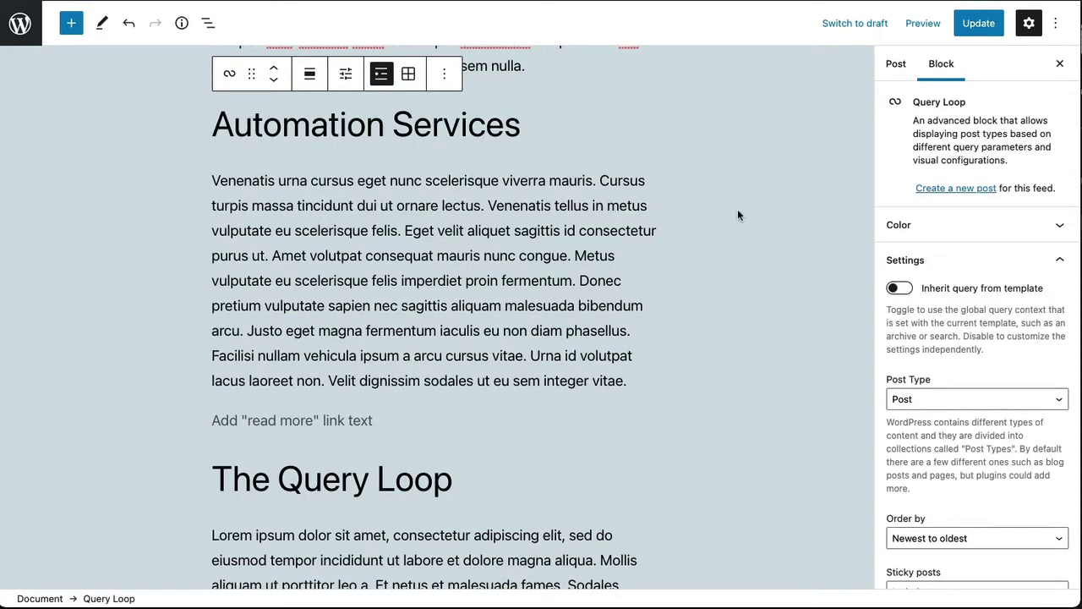
{"action": "left_click", "coordinate": [208, 23]}
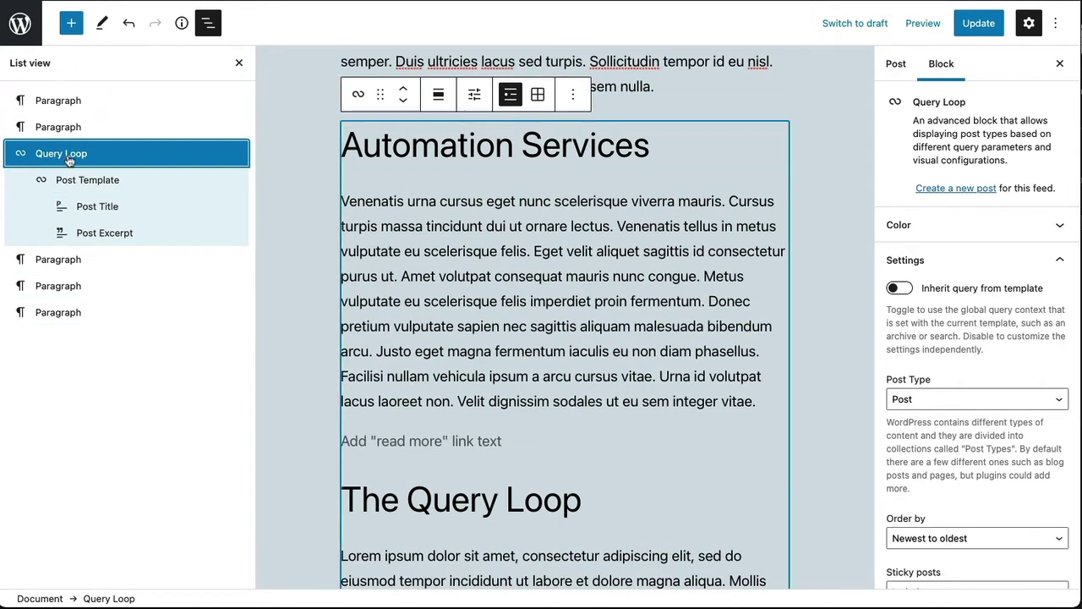
{"action": "left_click", "coordinate": [68, 159]}
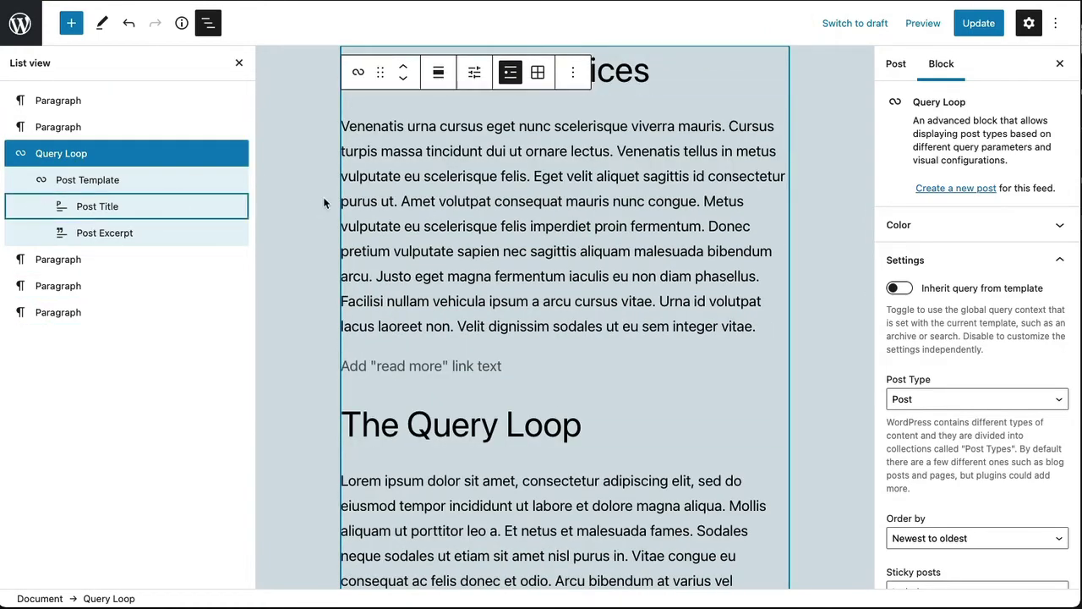
{"action": "scroll", "coordinate": [596, 198], "scroll_direction": "up", "scroll_amount": 2}
{"action": "scroll", "coordinate": [596, 198], "scroll_direction": "up", "scroll_amount": 1}
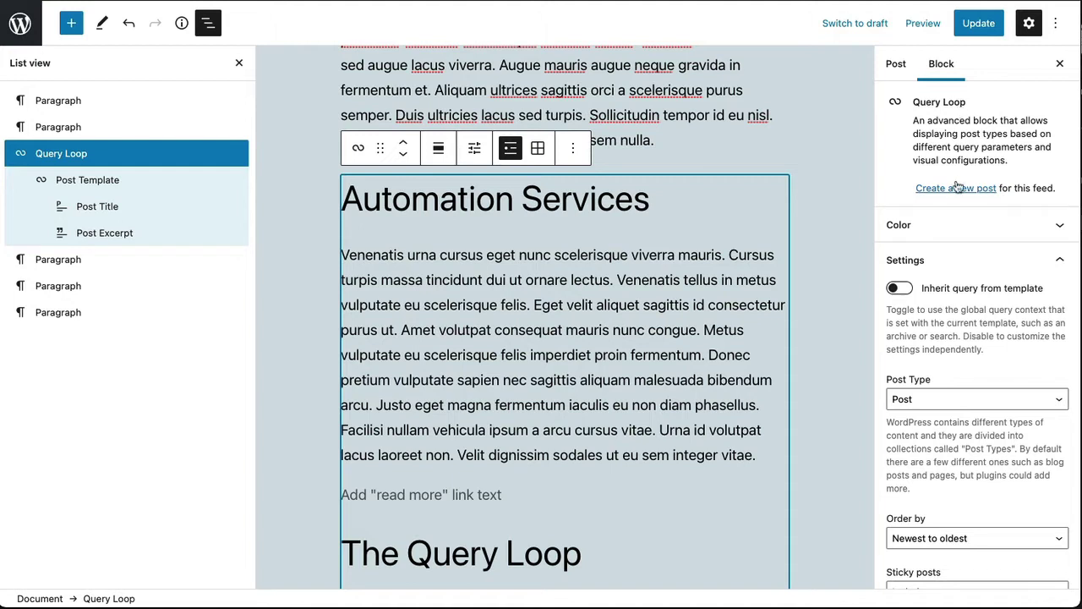
- Set the Query Loop's background colour to the dark charcoal swatch
{"action": "scroll", "coordinate": [958, 186], "scroll_direction": "down", "scroll_amount": 3}
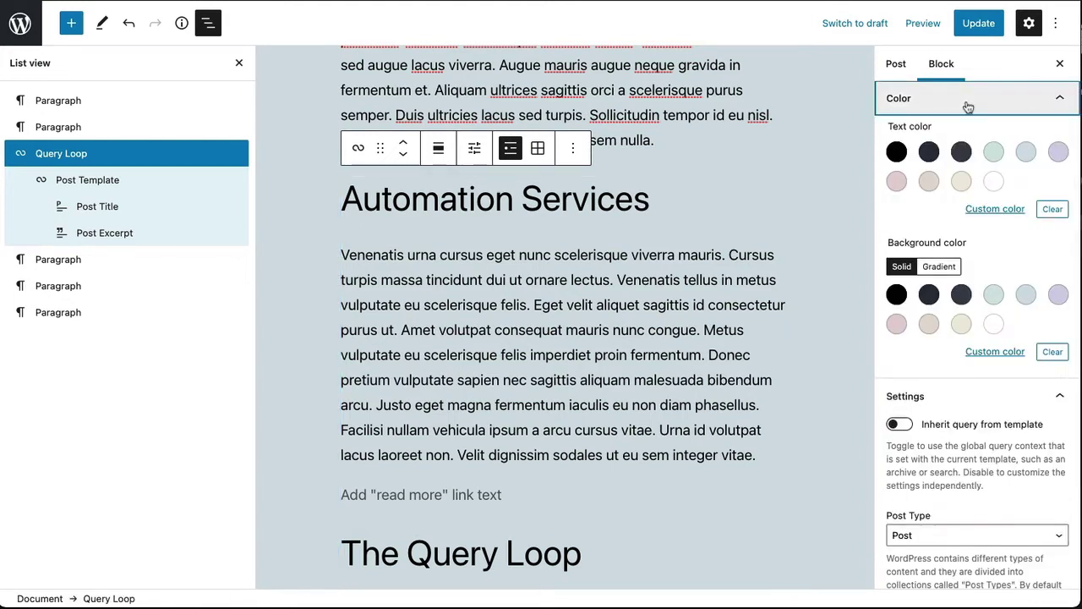
{"action": "scroll", "coordinate": [968, 107], "scroll_direction": "up", "scroll_amount": 3}
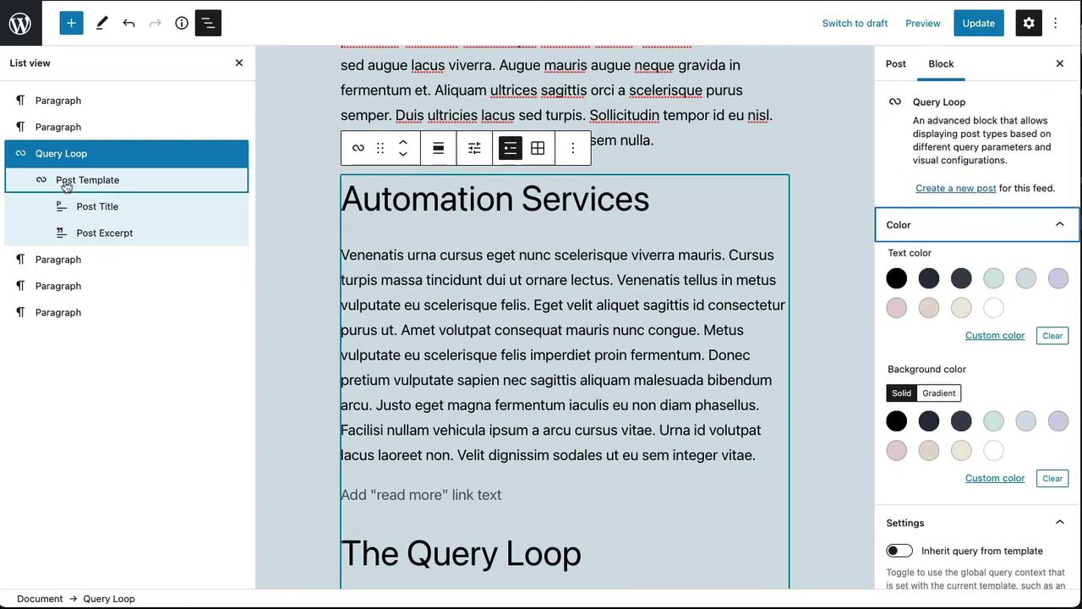
{"action": "scroll", "coordinate": [977, 304], "scroll_direction": "down", "scroll_amount": 1}
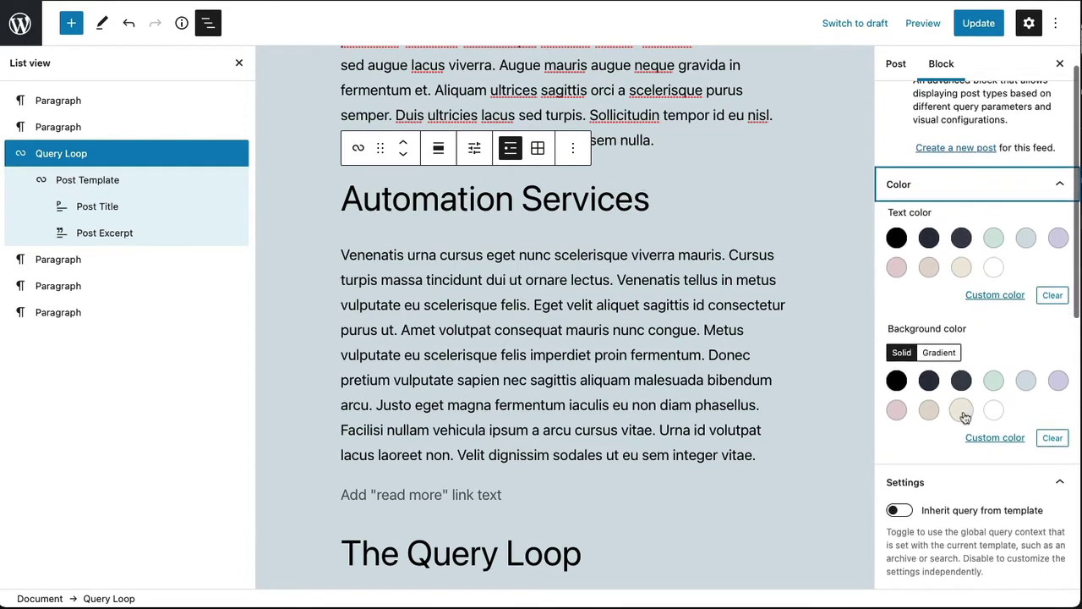
{"action": "left_click", "coordinate": [958, 385]}
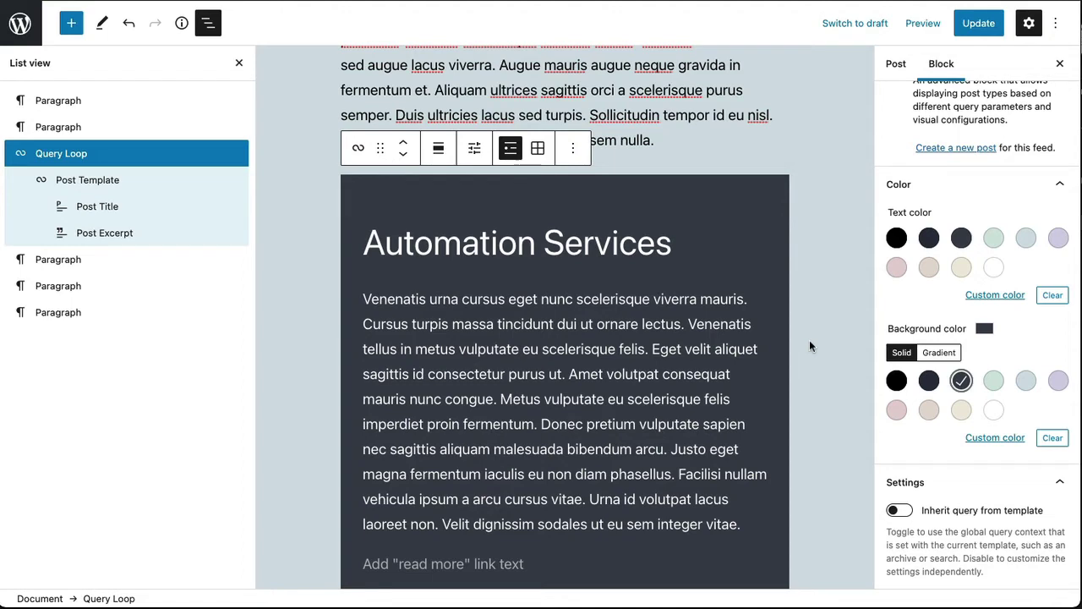
{"action": "scroll", "coordinate": [828, 211], "scroll_direction": "down", "scroll_amount": 2}
{"action": "scroll", "coordinate": [829, 214], "scroll_direction": "down", "scroll_amount": 5}
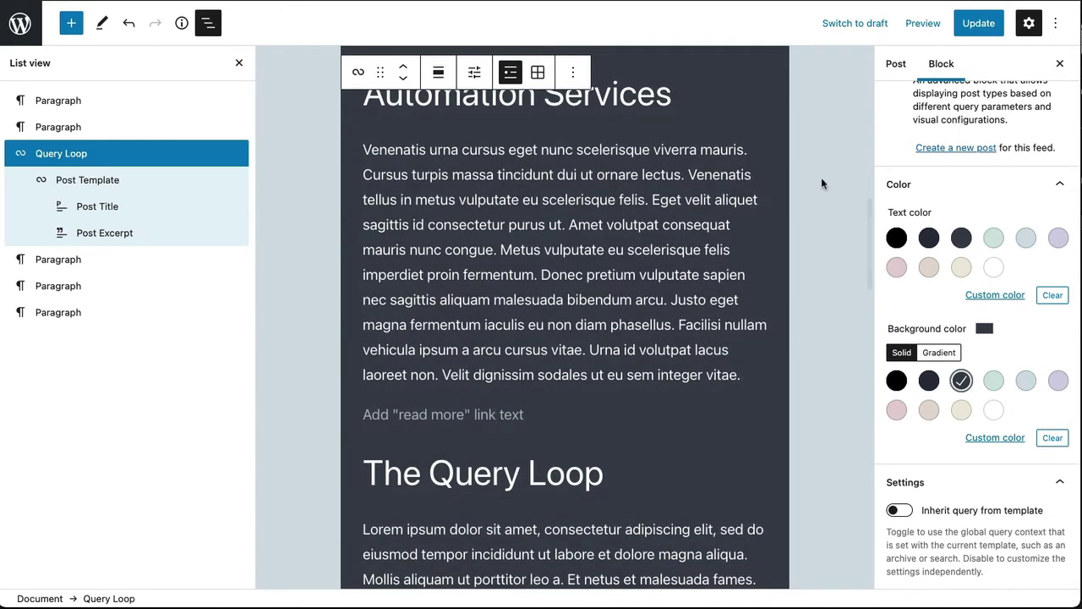
{"action": "scroll", "coordinate": [820, 194], "scroll_direction": "down", "scroll_amount": 5}
{"action": "scroll", "coordinate": [820, 197], "scroll_direction": "down", "scroll_amount": 10}
{"action": "scroll", "coordinate": [820, 194], "scroll_direction": "up", "scroll_amount": 18}
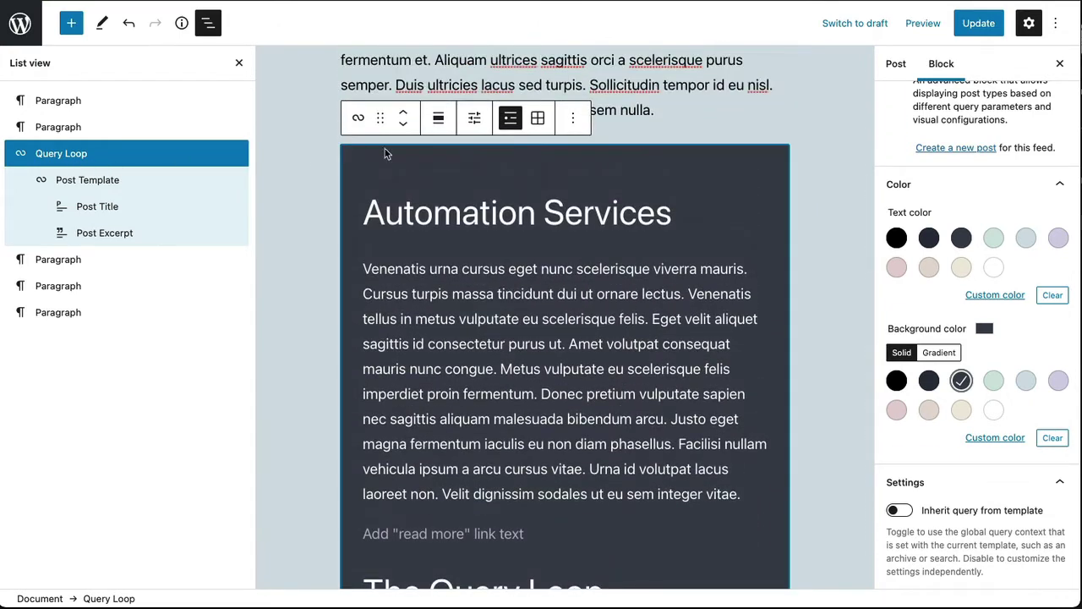
- Leave Order by at Newest to oldest and Sticky posts at Include
{"action": "left_click", "coordinate": [990, 184]}
{"action": "scroll", "coordinate": [962, 246], "scroll_direction": "down", "scroll_amount": 4}
{"action": "scroll", "coordinate": [955, 288], "scroll_direction": "down", "scroll_amount": 2}
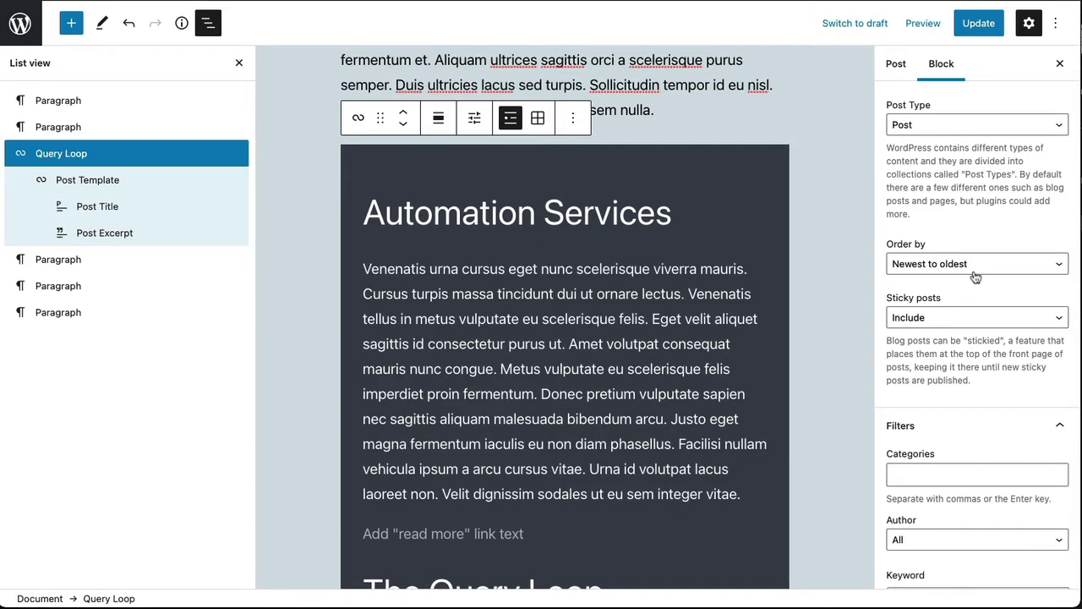
{"action": "left_click", "coordinate": [974, 276]}
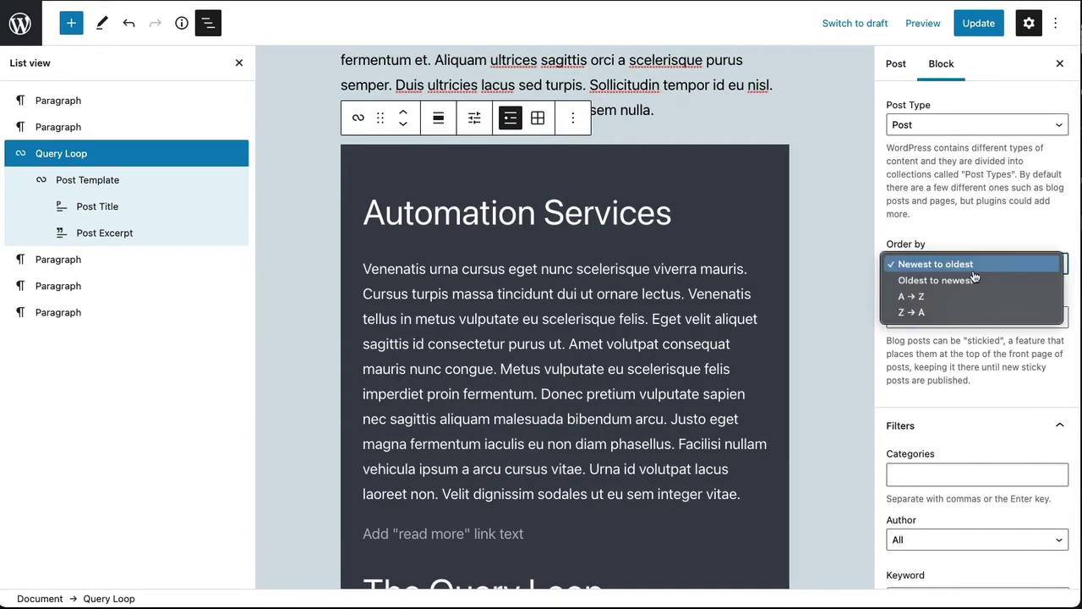
{"action": "key", "text": "Escape"}
{"action": "scroll", "coordinate": [973, 290], "scroll_direction": "down", "scroll_amount": 2}
{"action": "left_click", "coordinate": [972, 269]}
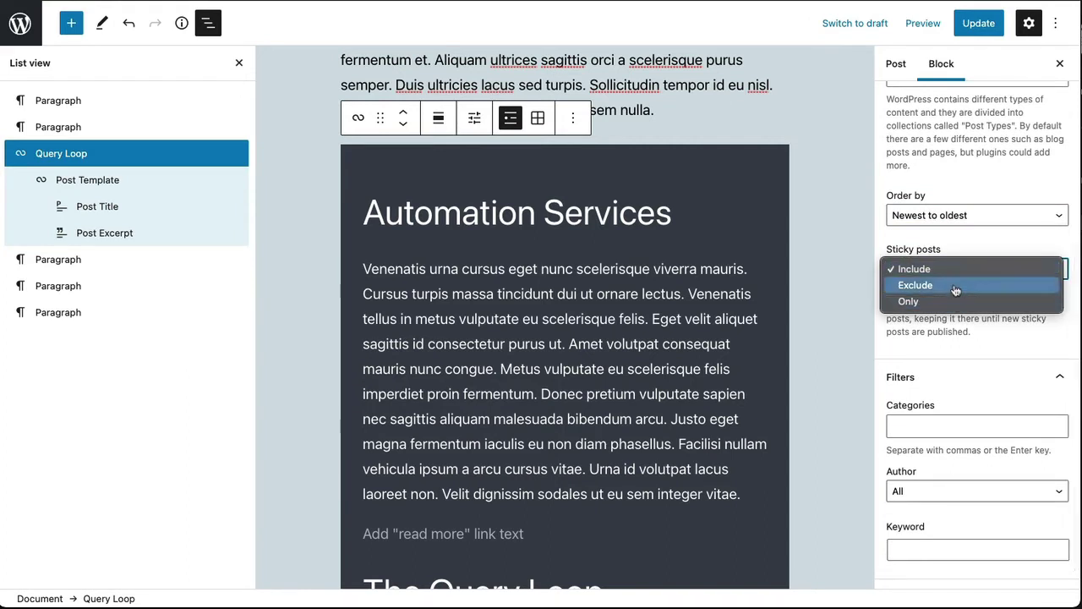
{"action": "left_click", "coordinate": [961, 252]}
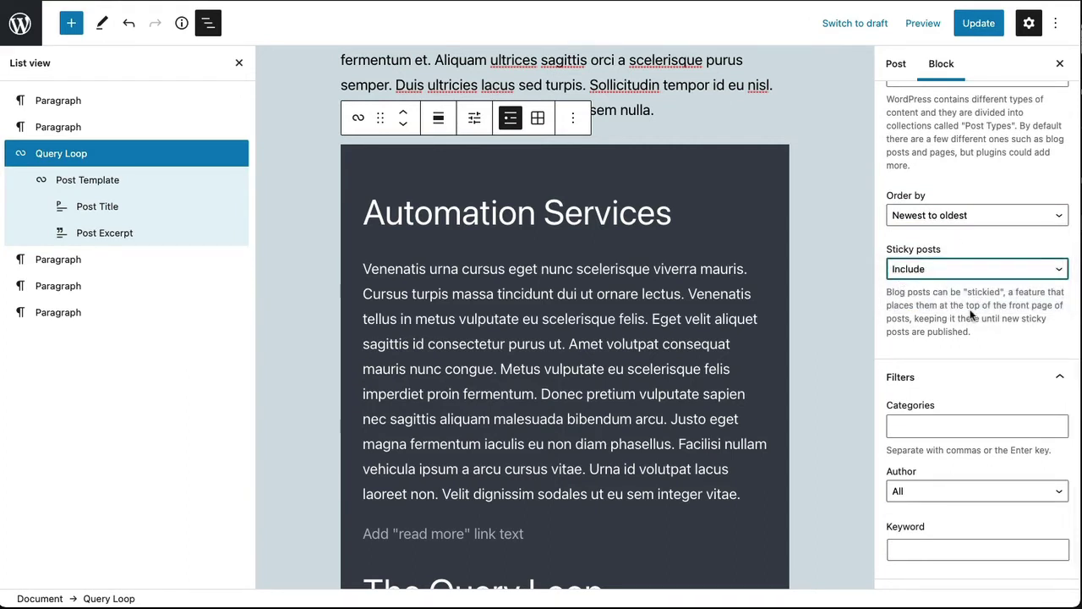
{"action": "scroll", "coordinate": [971, 315], "scroll_direction": "down", "scroll_amount": 1}
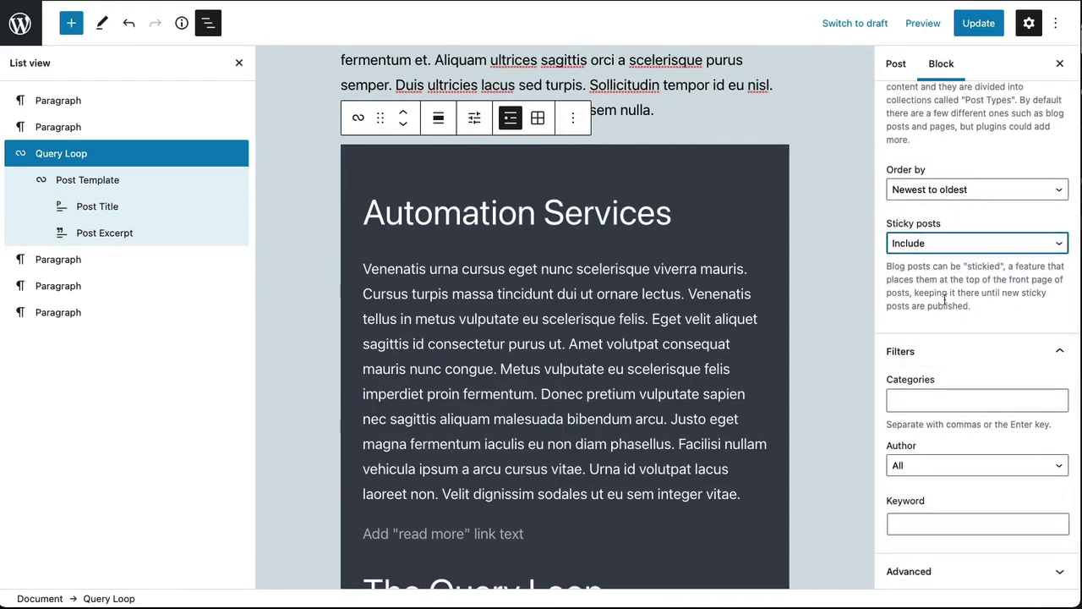
- Add a Company News category filter by typing 'Com' and picking the suggestion
{"action": "left_click", "coordinate": [905, 406]}
{"action": "type", "text": "Com"}
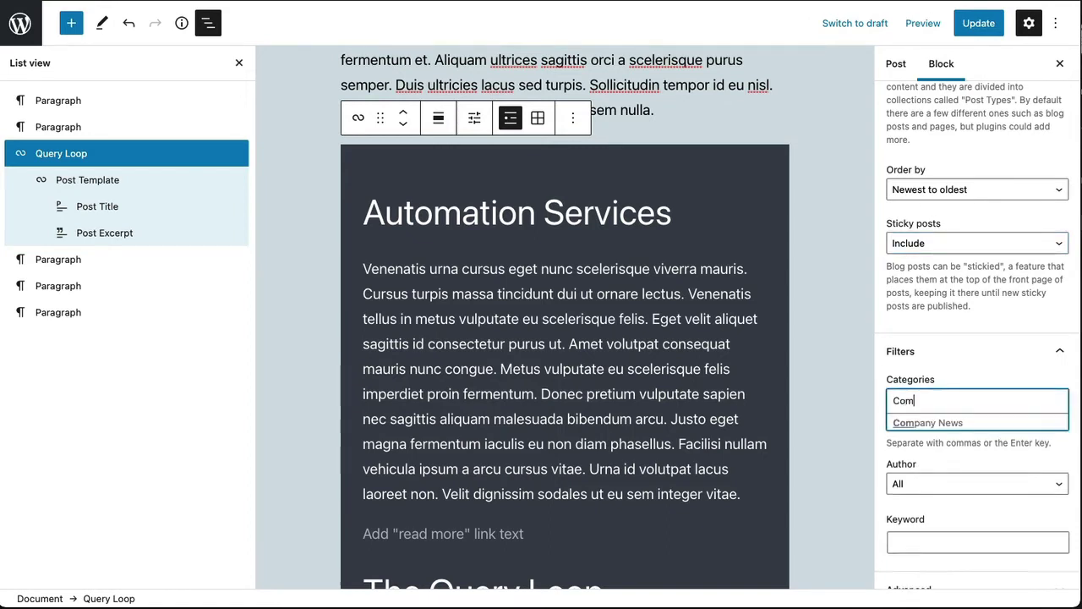
{"action": "left_click", "coordinate": [947, 430]}
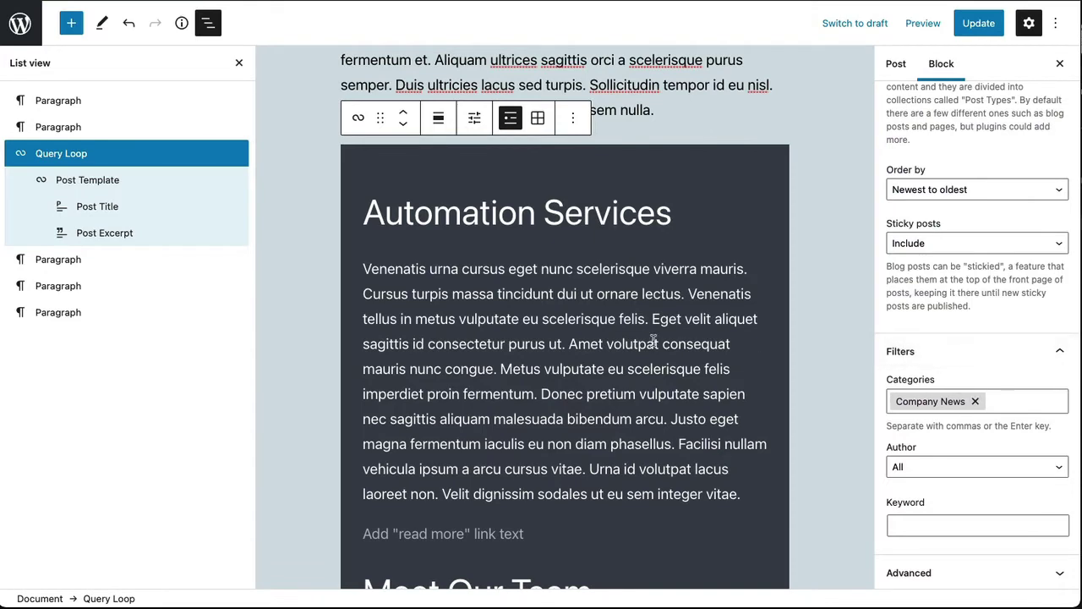
{"action": "scroll", "coordinate": [640, 336], "scroll_direction": "down", "scroll_amount": 1}
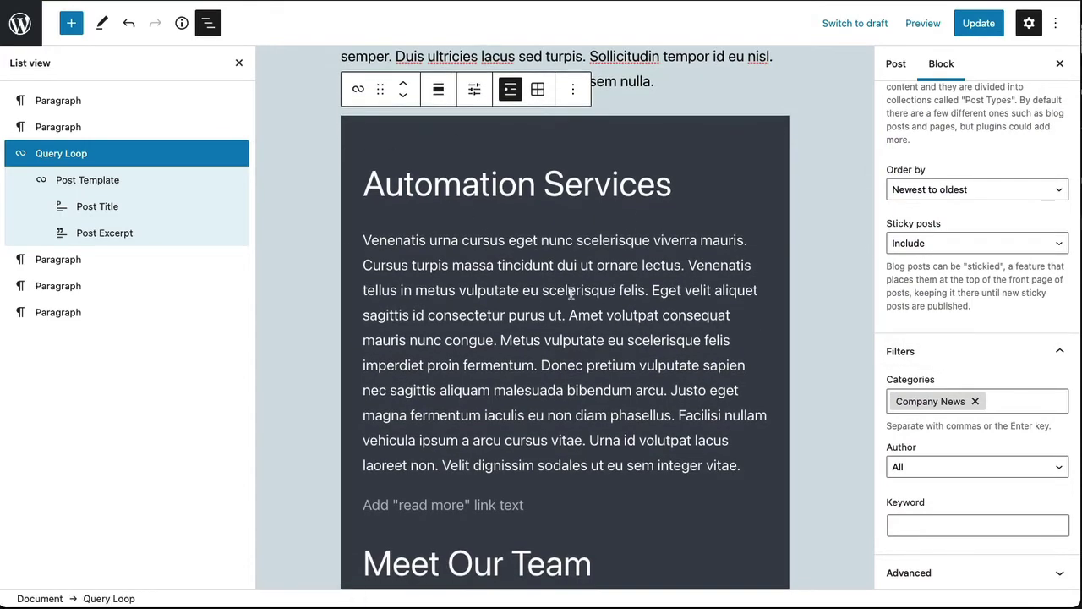
{"action": "scroll", "coordinate": [571, 293], "scroll_direction": "down", "scroll_amount": 15}
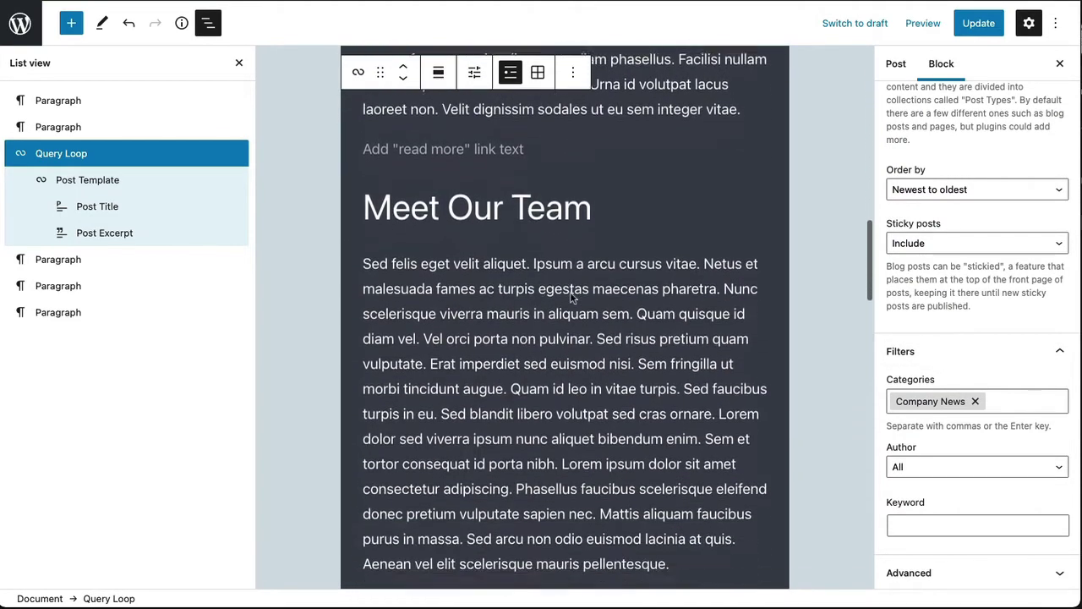
{"action": "scroll", "coordinate": [570, 293], "scroll_direction": "up", "scroll_amount": 10}
{"action": "scroll", "coordinate": [470, 260], "scroll_direction": "up", "scroll_amount": 5}
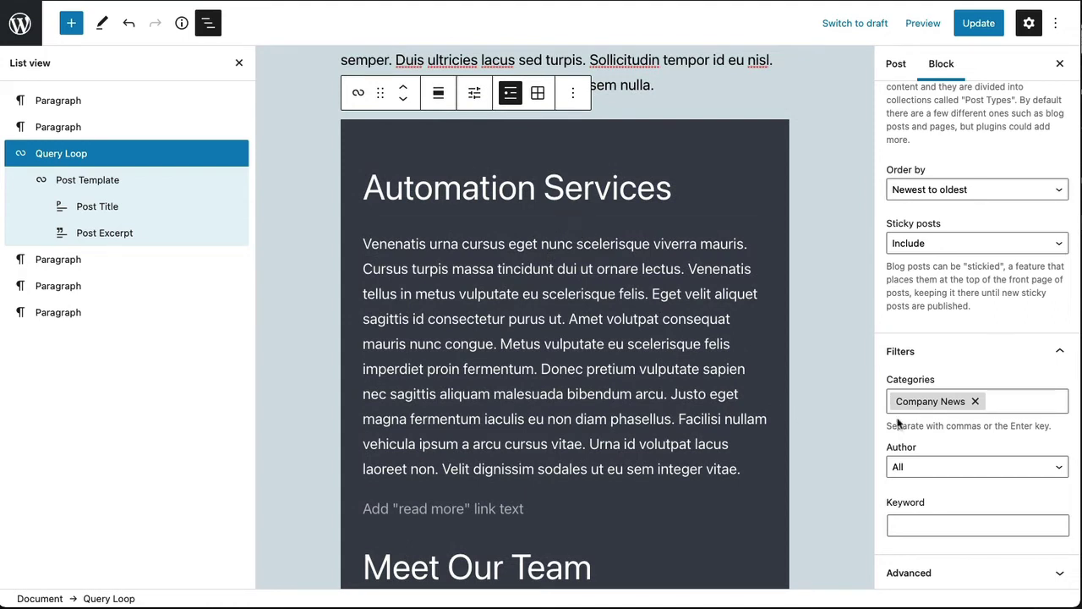
- Set Items per Page to 3 with Offset 0 in the Query Loop display settings
{"action": "left_click", "coordinate": [572, 100]}
{"action": "left_click", "coordinate": [571, 101]}
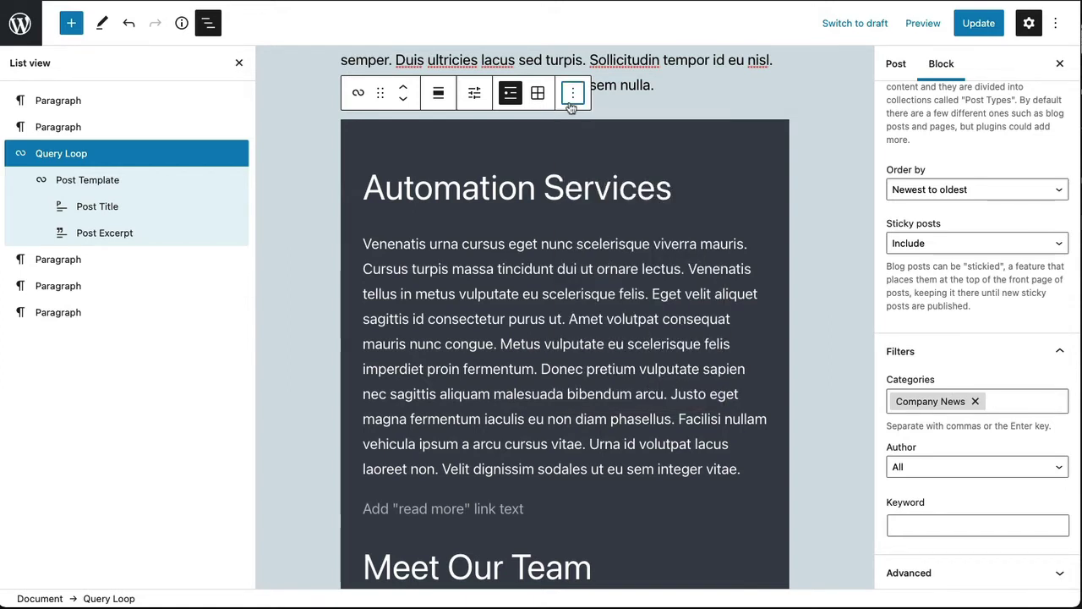
{"action": "left_click", "coordinate": [474, 95]}
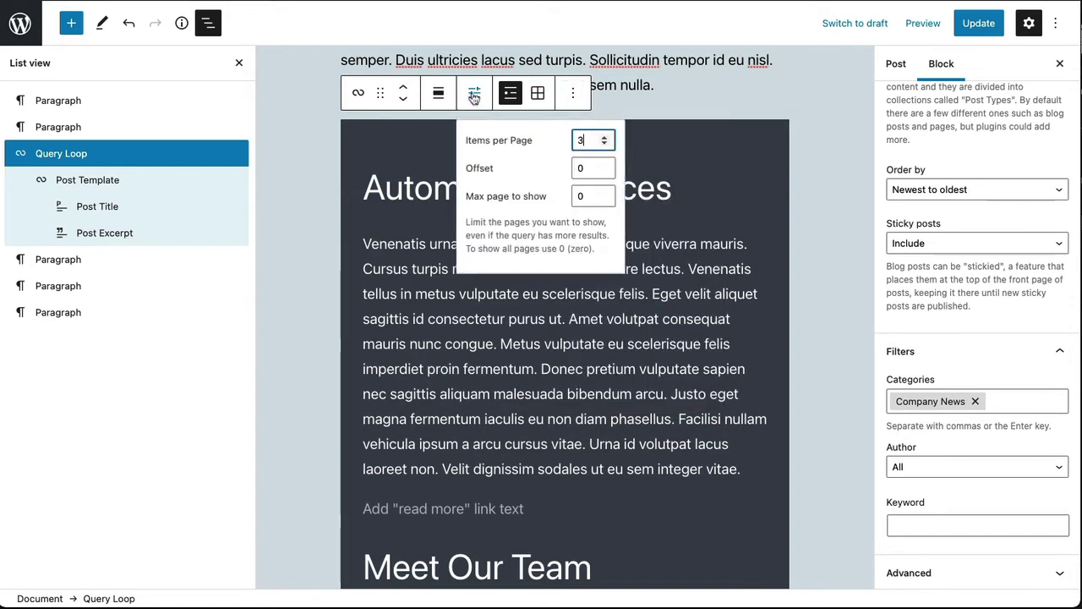
{"action": "left_click", "coordinate": [593, 169]}
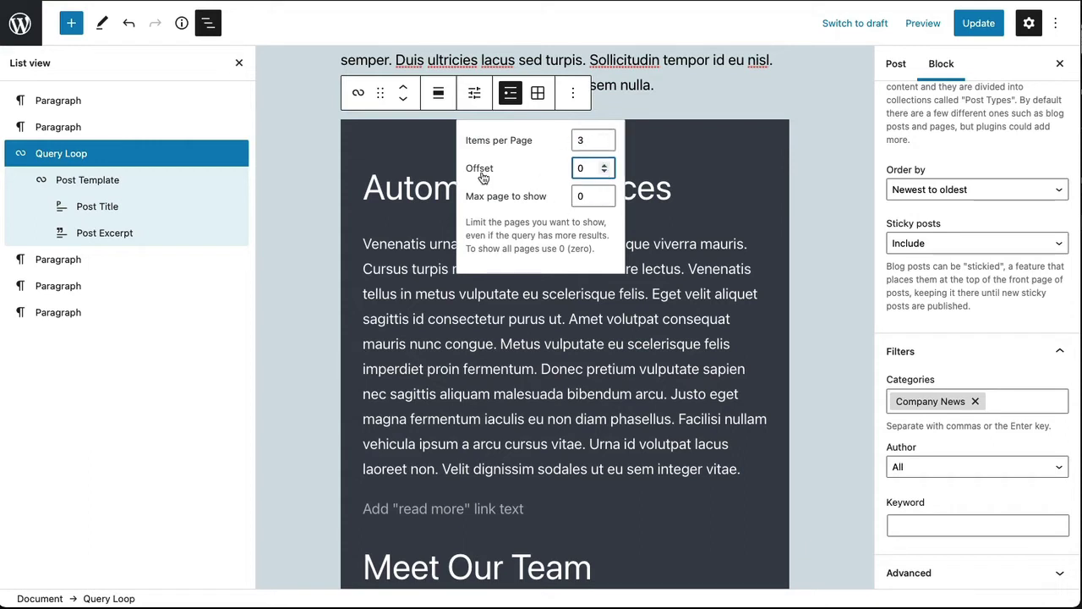
{"action": "left_click", "coordinate": [505, 95]}
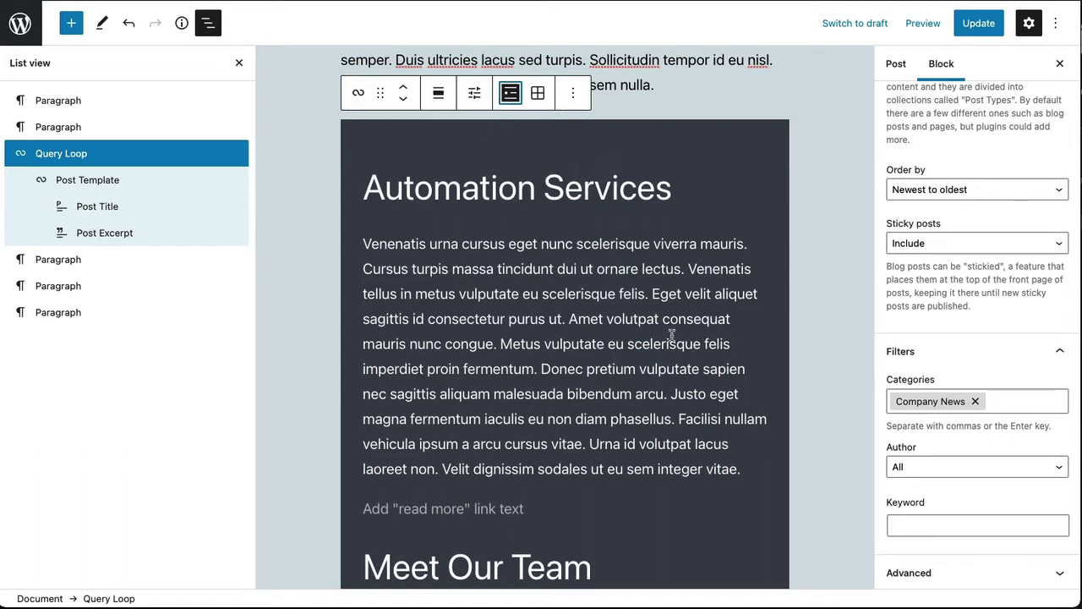
{"action": "scroll", "coordinate": [662, 332], "scroll_direction": "down", "scroll_amount": 1}
{"action": "scroll", "coordinate": [663, 332], "scroll_direction": "down", "scroll_amount": 1}
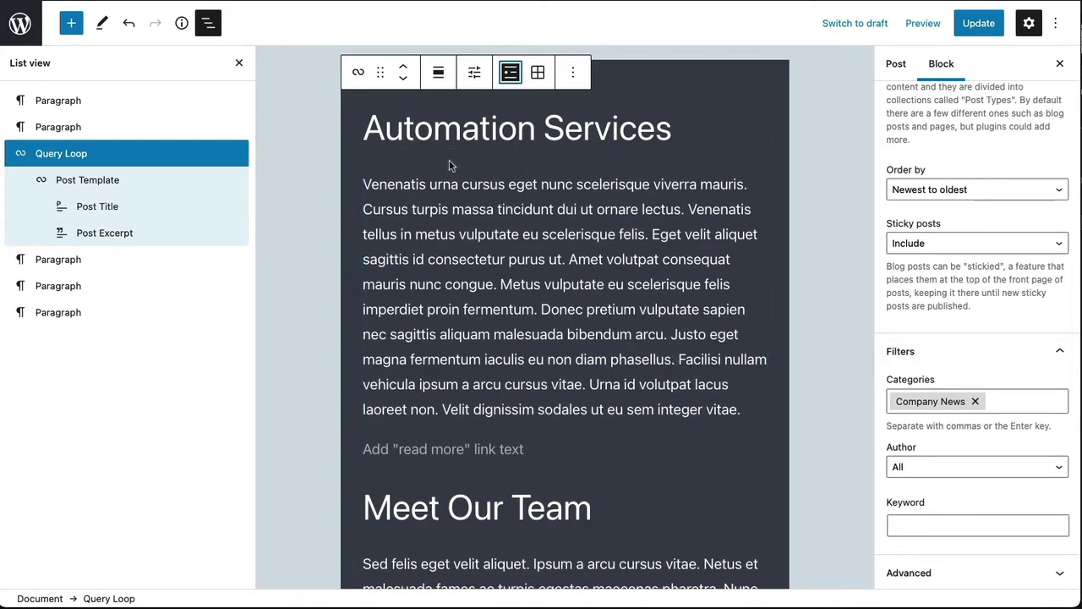
{"action": "mouse_move", "coordinate": [440, 166]}
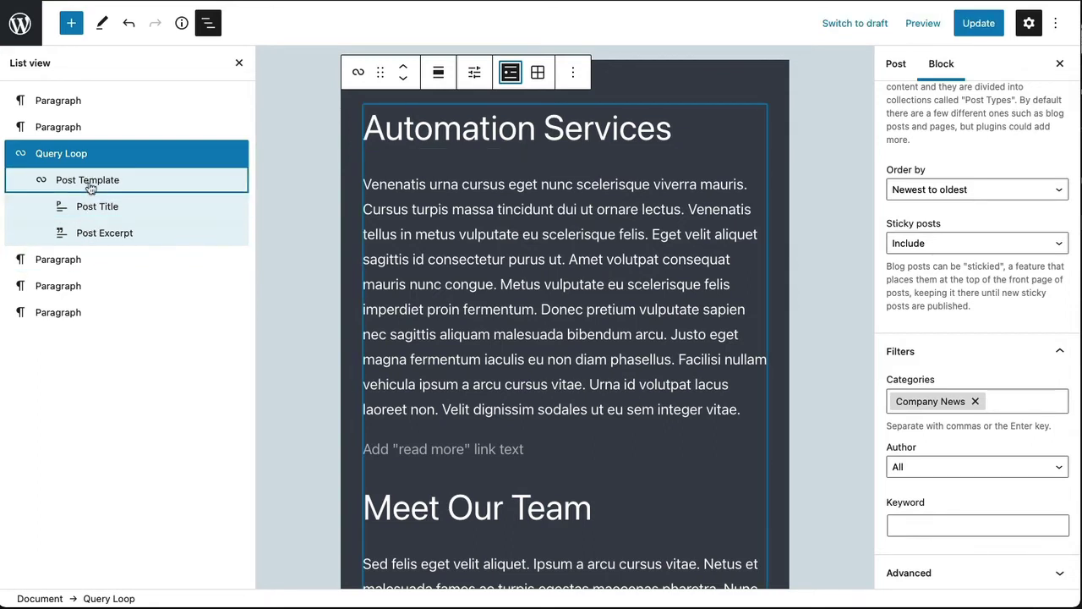
- Drag a Post Date block beneath the Post Title in the Query Loop template
{"action": "left_click", "coordinate": [71, 25]}
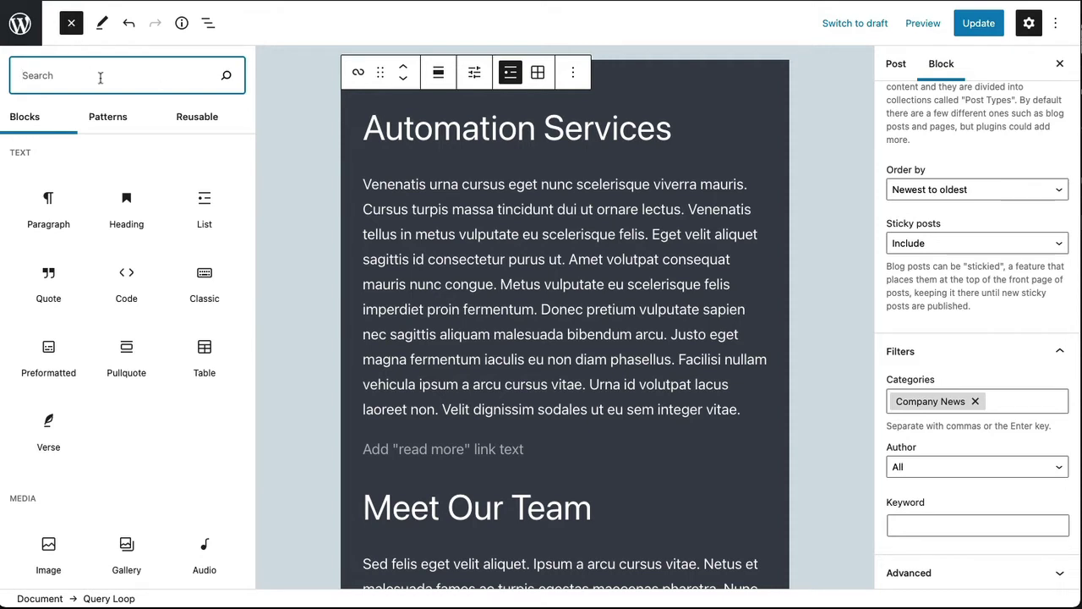
{"action": "type", "text": "post"}
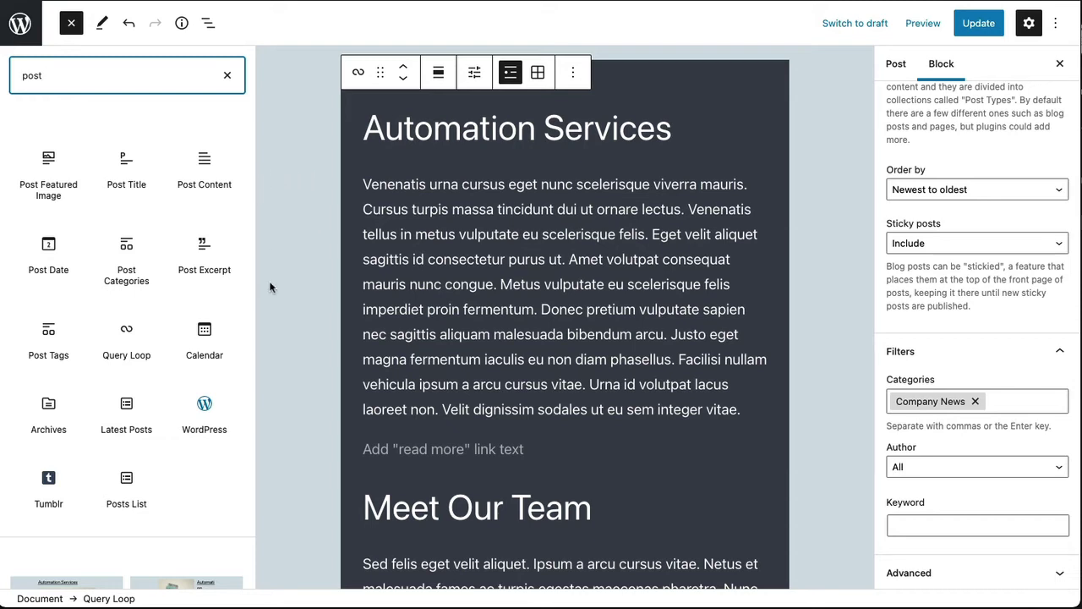
{"action": "left_click_drag", "start_coordinate": [48, 254], "coordinate": [523, 142]}
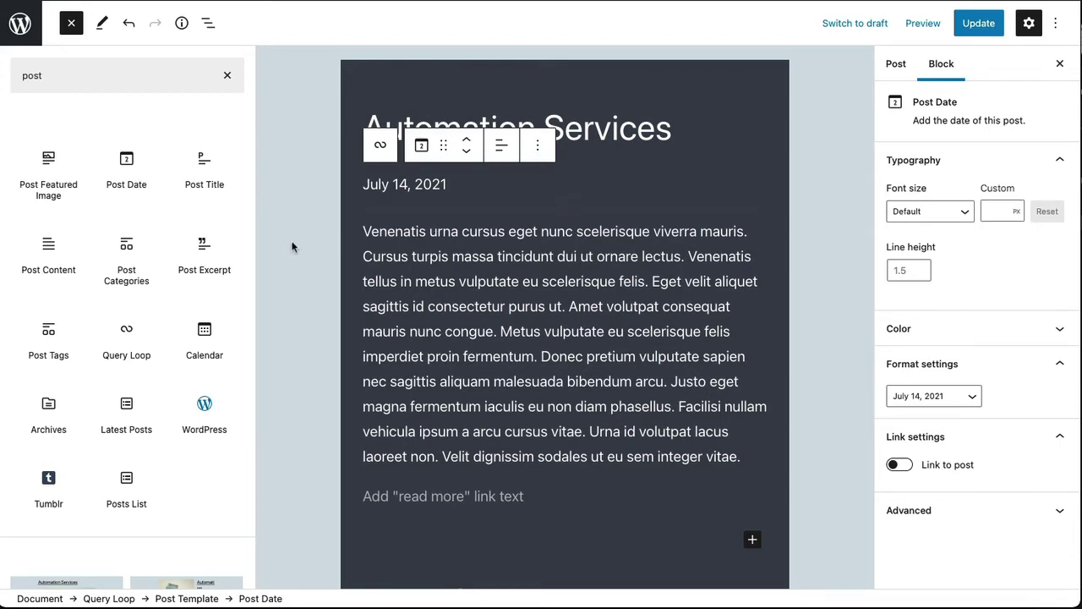
{"action": "left_click", "coordinate": [825, 435]}
- Drag a Post Featured Image block to the top of the Post Template
{"action": "scroll", "coordinate": [594, 333], "scroll_direction": "down", "scroll_amount": 1}
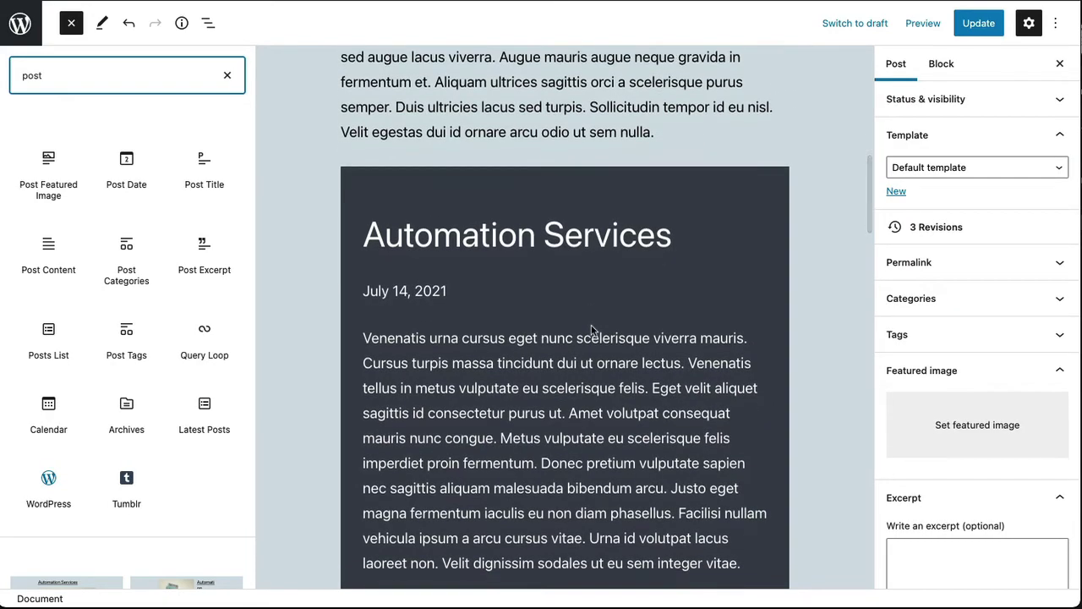
{"action": "scroll", "coordinate": [594, 333], "scroll_direction": "down", "scroll_amount": 1}
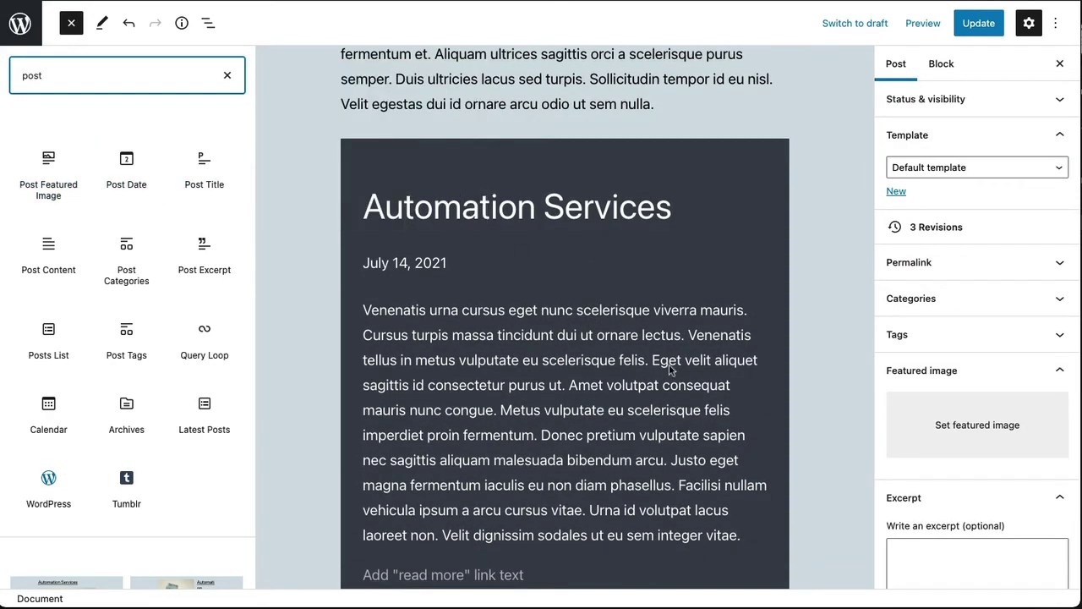
{"action": "scroll", "coordinate": [701, 376], "scroll_direction": "down", "scroll_amount": 5}
{"action": "mouse_move", "coordinate": [39, 169]}
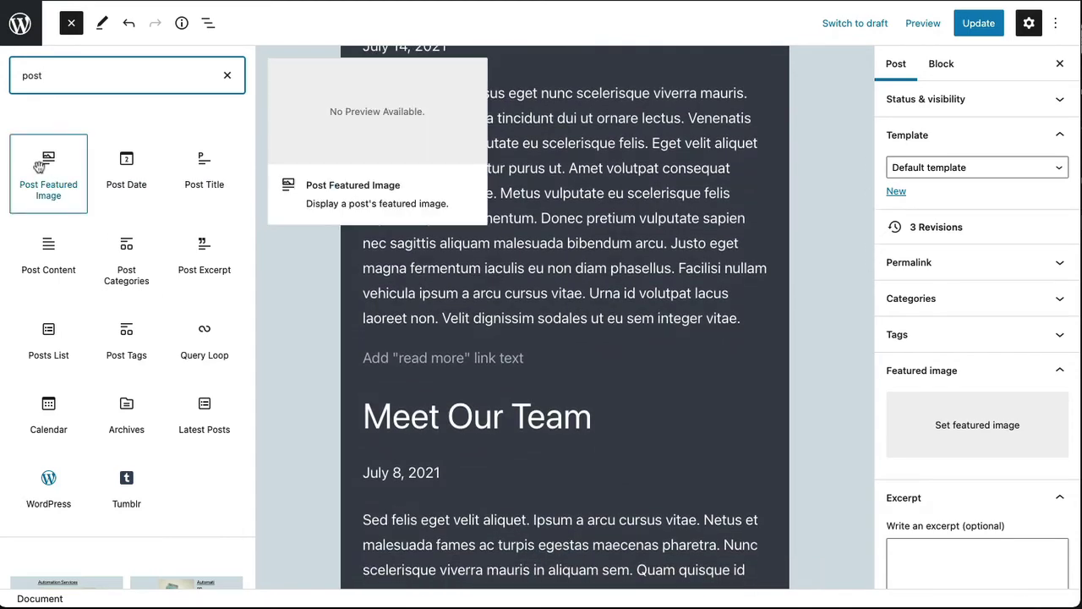
{"action": "right_click", "coordinate": [70, 140]}
{"action": "left_click", "coordinate": [18, 115]}
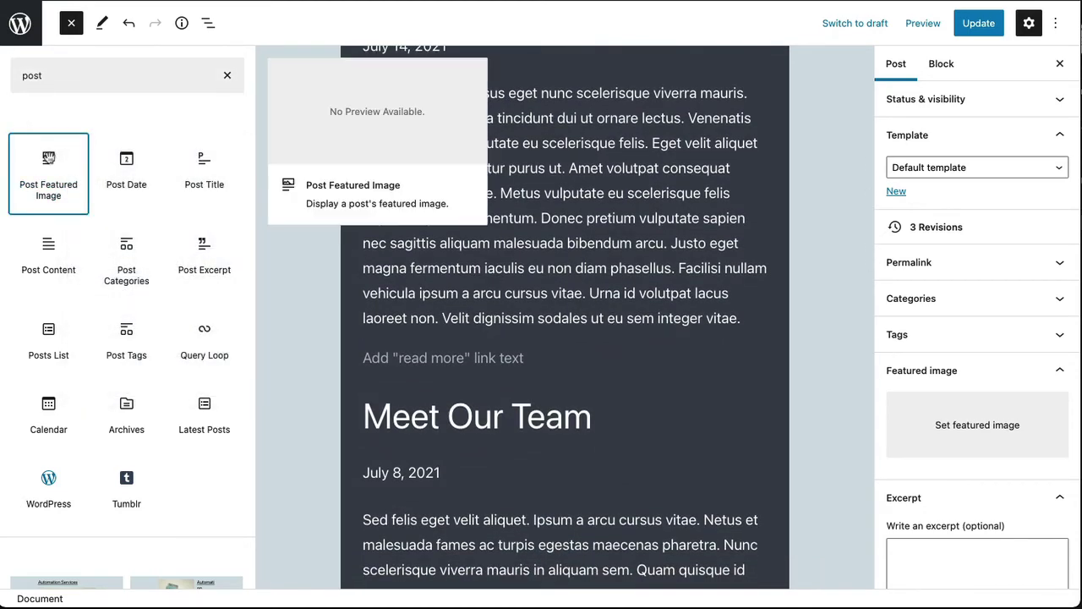
{"action": "left_click_drag", "start_coordinate": [51, 163], "coordinate": [447, 392]}
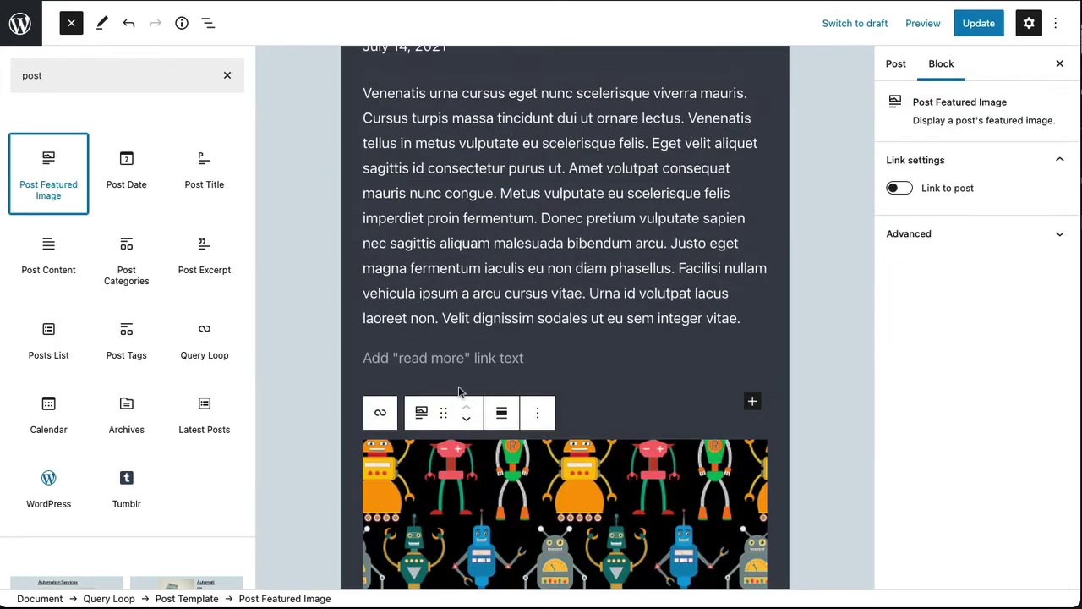
{"action": "scroll", "coordinate": [571, 279], "scroll_direction": "up", "scroll_amount": 5}
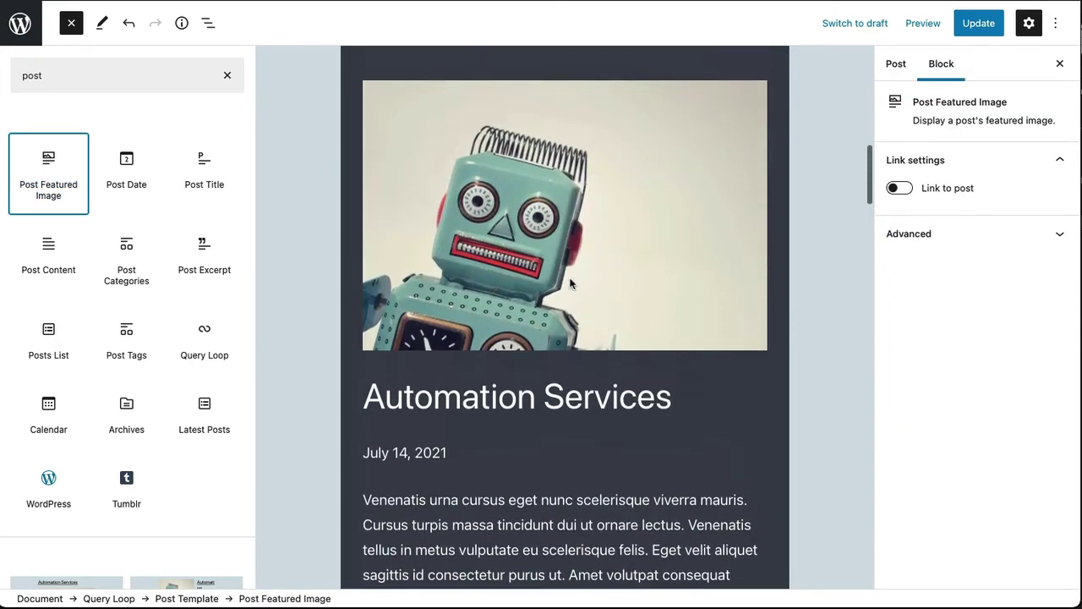
{"action": "left_click", "coordinate": [71, 25]}
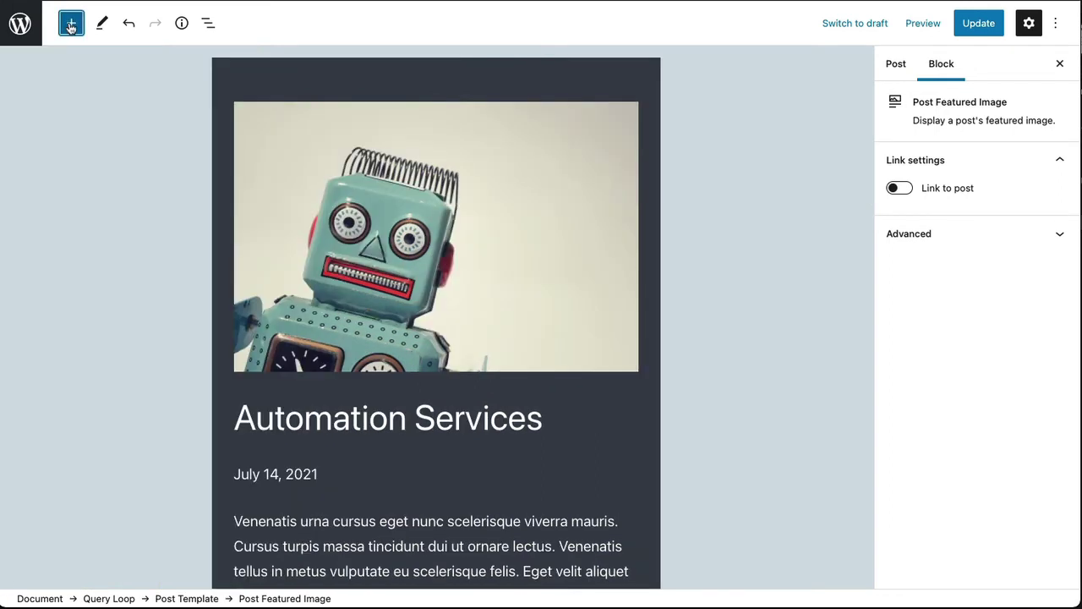
{"action": "left_click", "coordinate": [210, 25]}
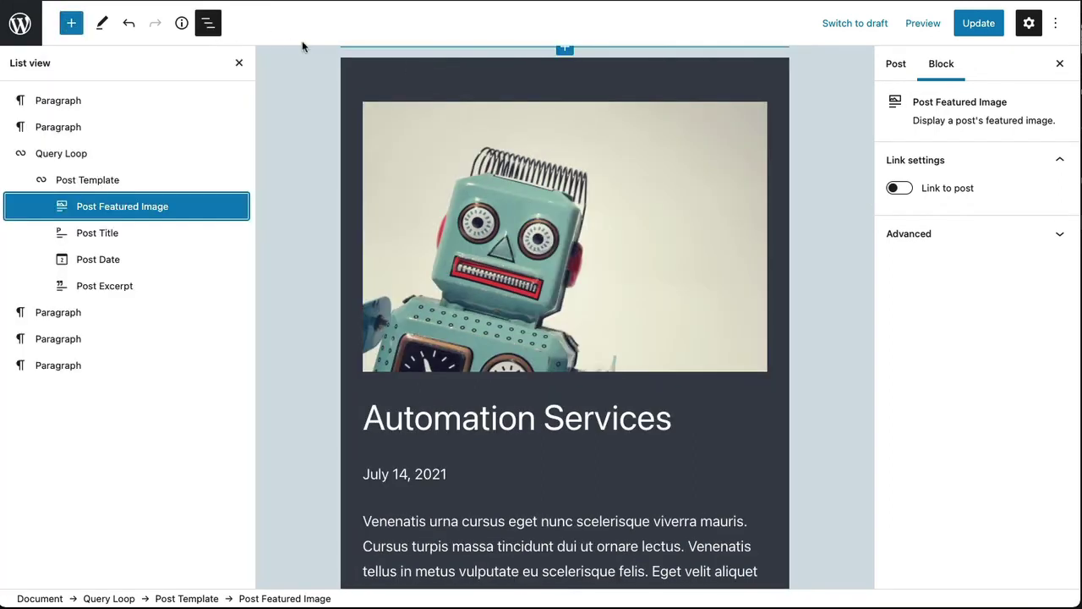
{"action": "scroll", "coordinate": [518, 228], "scroll_direction": "up", "scroll_amount": 1}
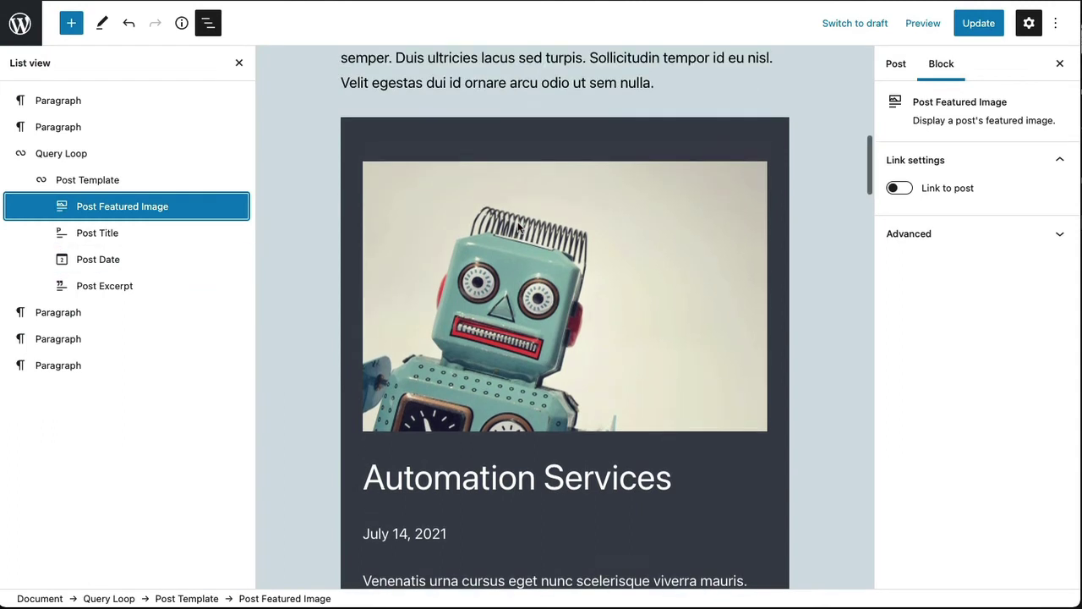
{"action": "scroll", "coordinate": [599, 259], "scroll_direction": "down", "scroll_amount": 1}
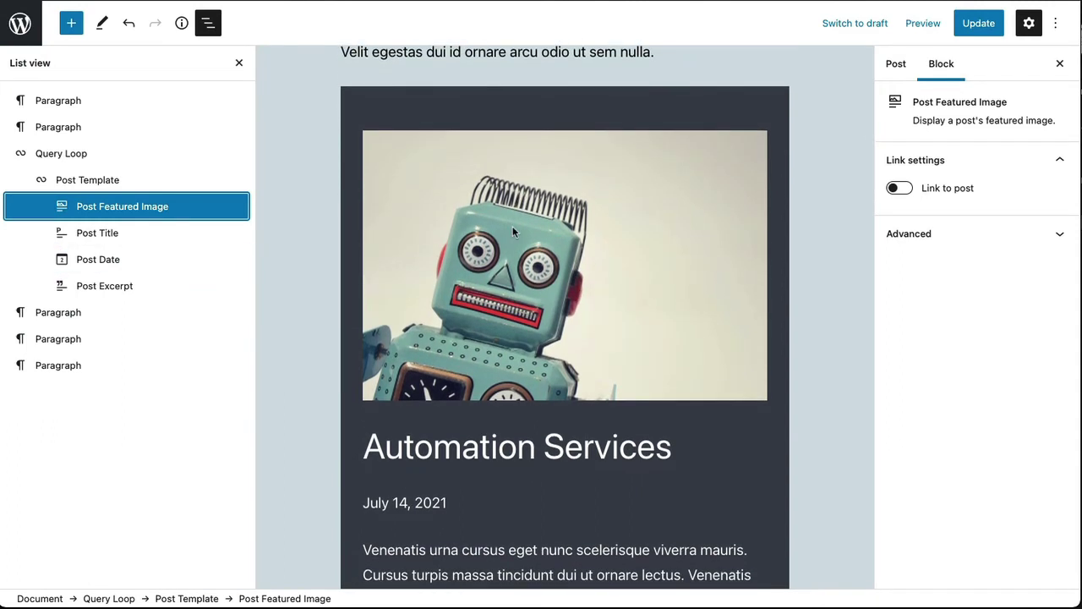
{"action": "left_click", "coordinate": [87, 180]}
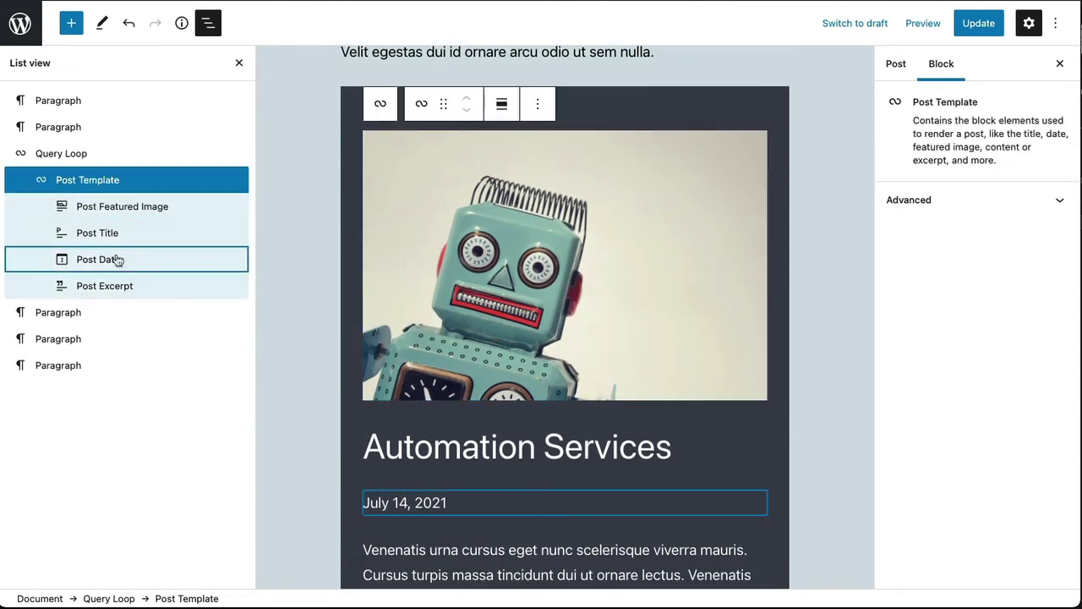
{"action": "scroll", "coordinate": [565, 339], "scroll_direction": "down", "scroll_amount": 2}
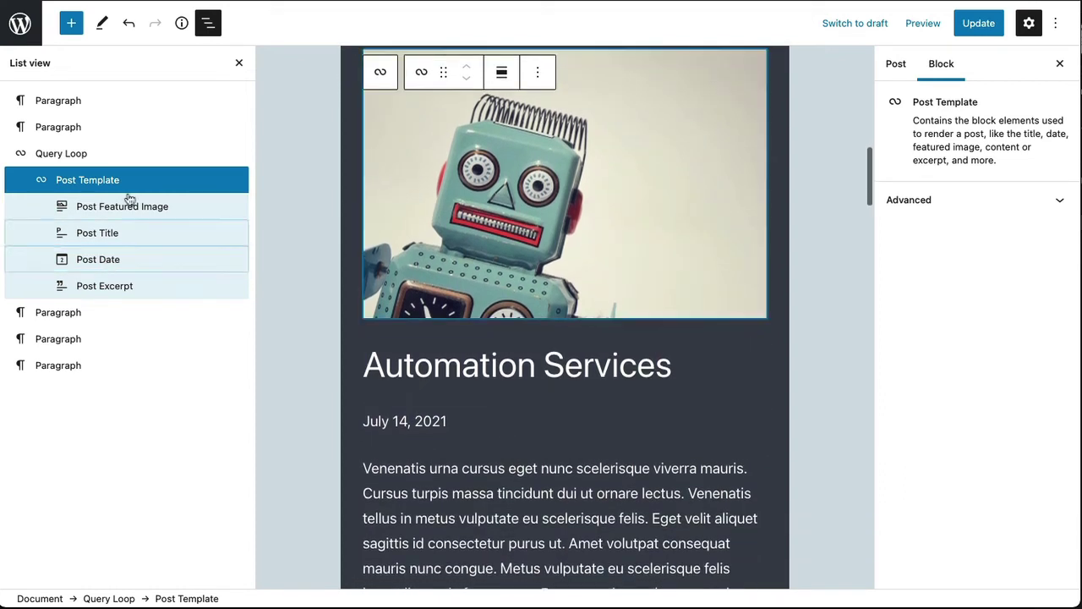
{"action": "scroll", "coordinate": [517, 405], "scroll_direction": "down", "scroll_amount": 1}
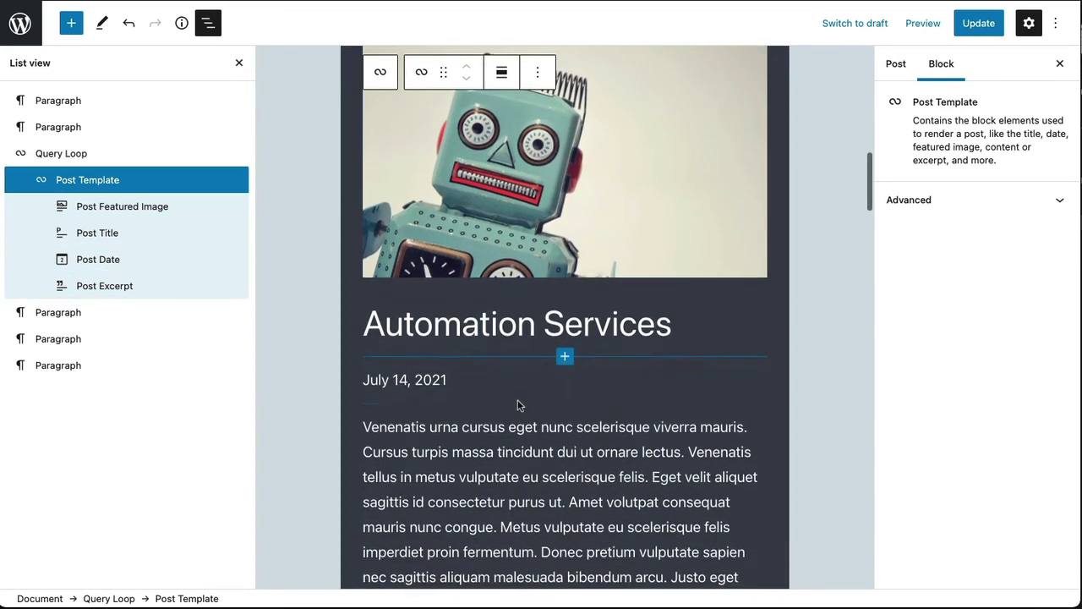
{"action": "scroll", "coordinate": [508, 412], "scroll_direction": "down", "scroll_amount": 12}
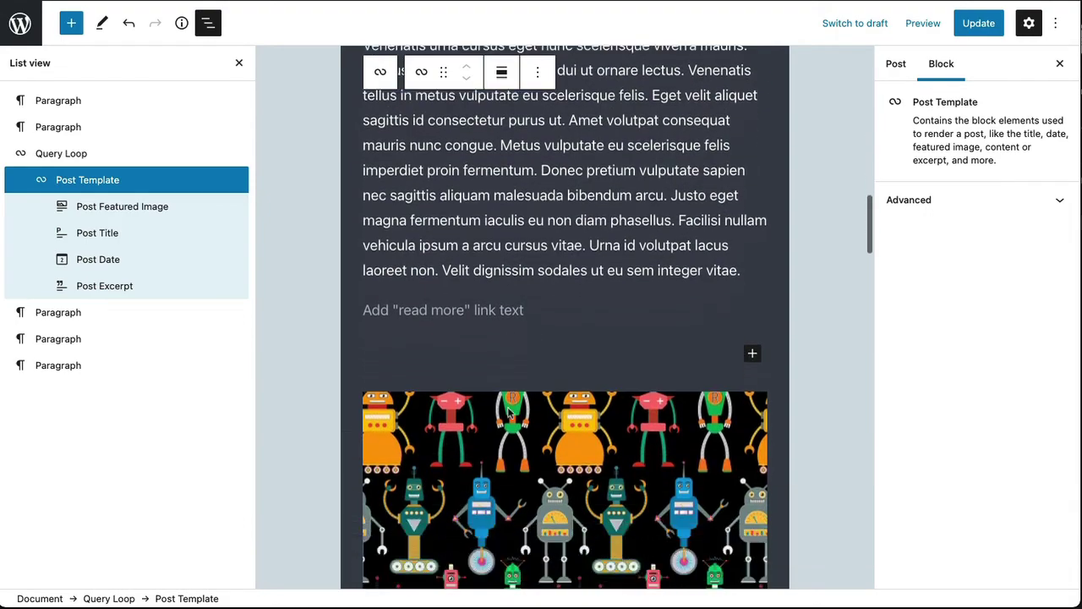
{"action": "scroll", "coordinate": [508, 412], "scroll_direction": "down", "scroll_amount": 15}
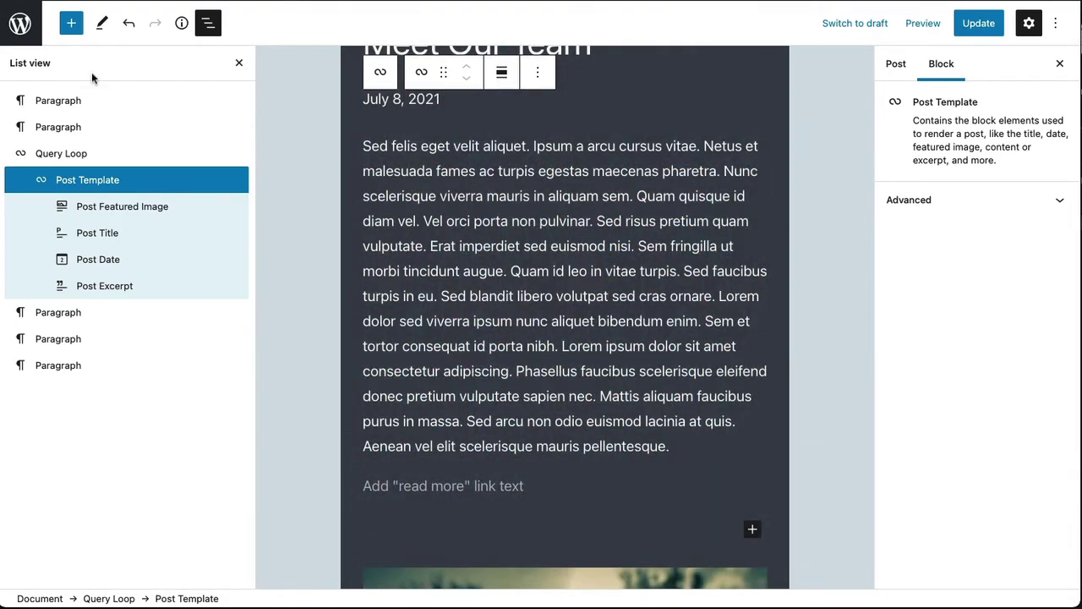
{"action": "left_click", "coordinate": [85, 159]}
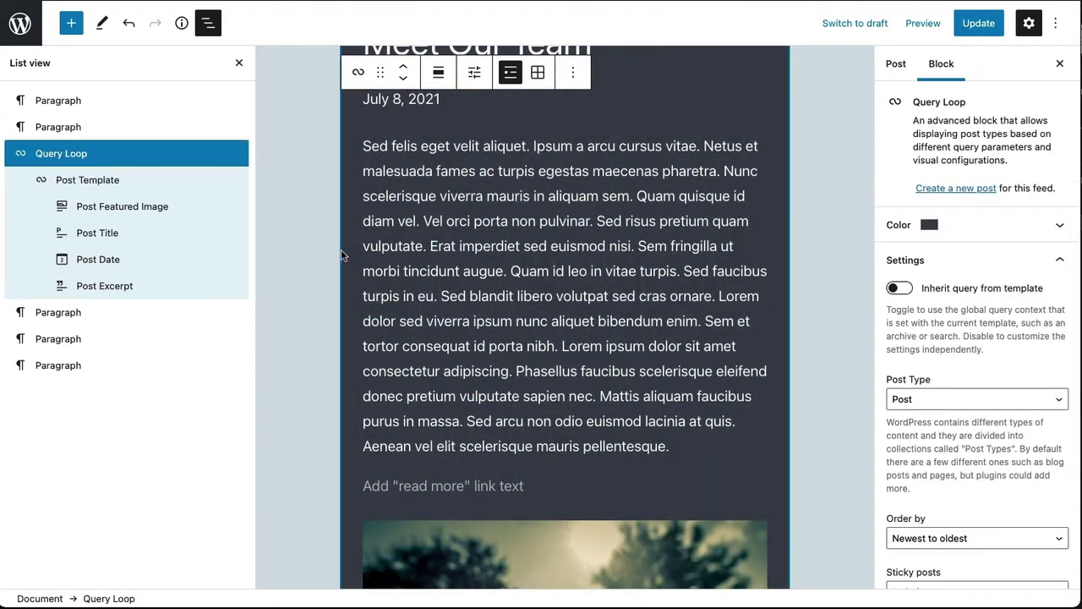
{"action": "left_click", "coordinate": [139, 181]}
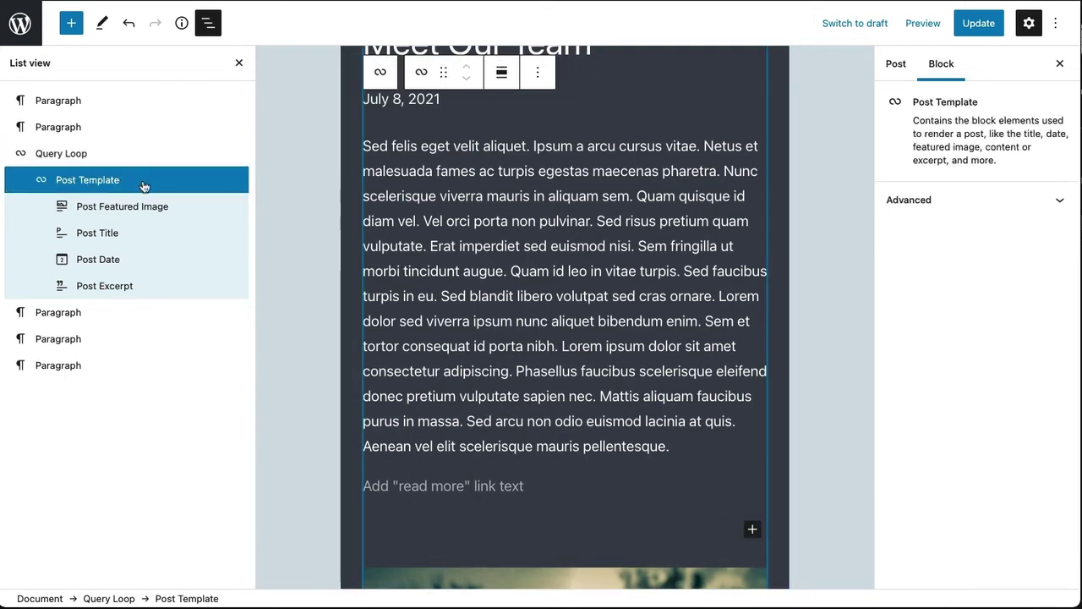
{"action": "left_click", "coordinate": [141, 208]}
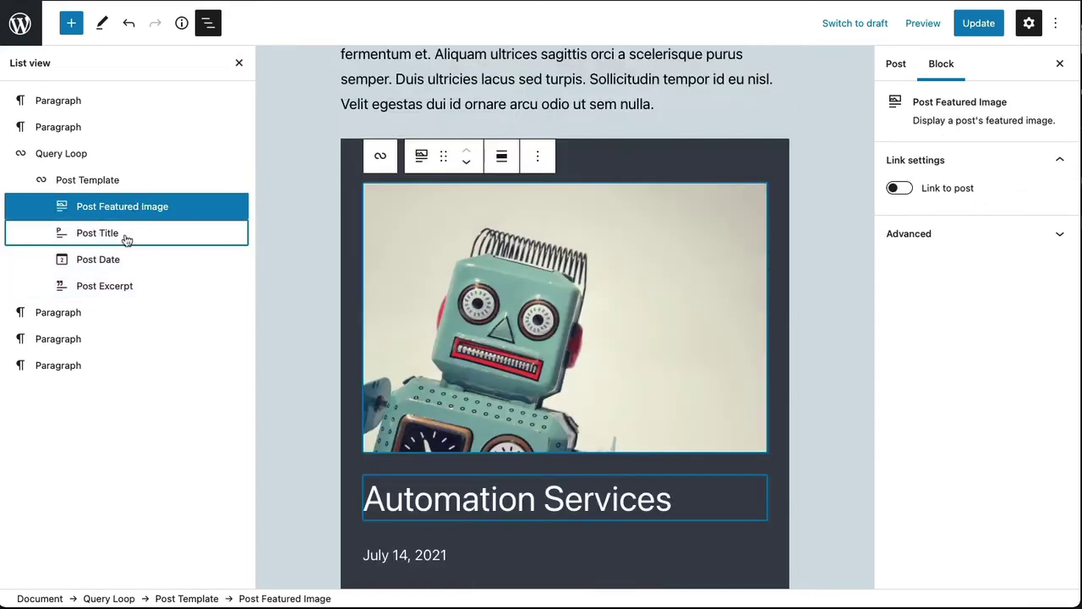
{"action": "left_click", "coordinate": [127, 235]}
{"action": "left_click", "coordinate": [124, 258]}
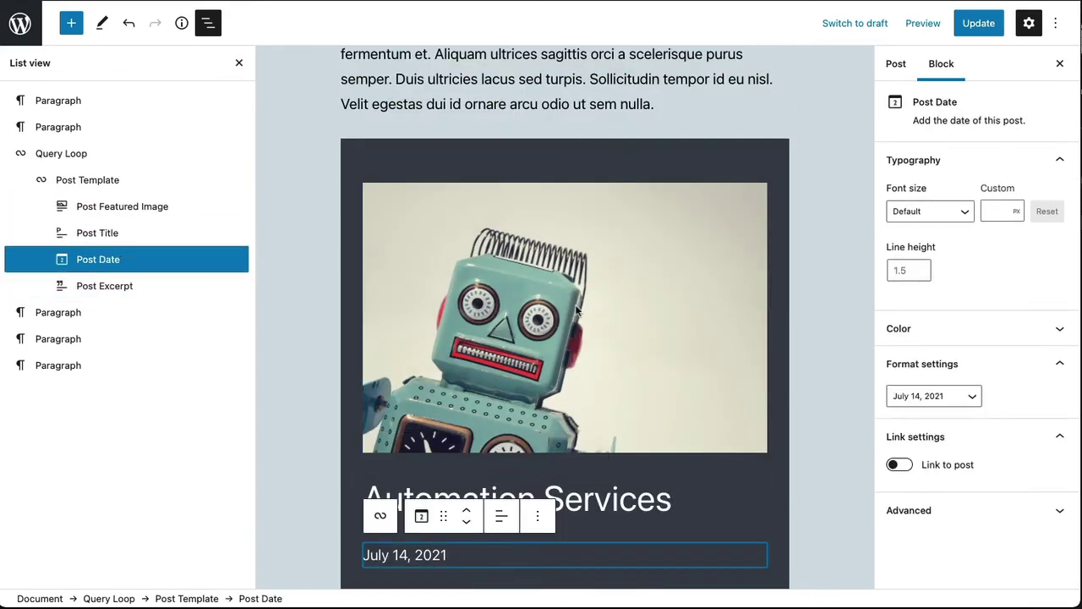
{"action": "scroll", "coordinate": [575, 311], "scroll_direction": "down", "scroll_amount": 3}
{"action": "scroll", "coordinate": [655, 421], "scroll_direction": "down", "scroll_amount": 1}
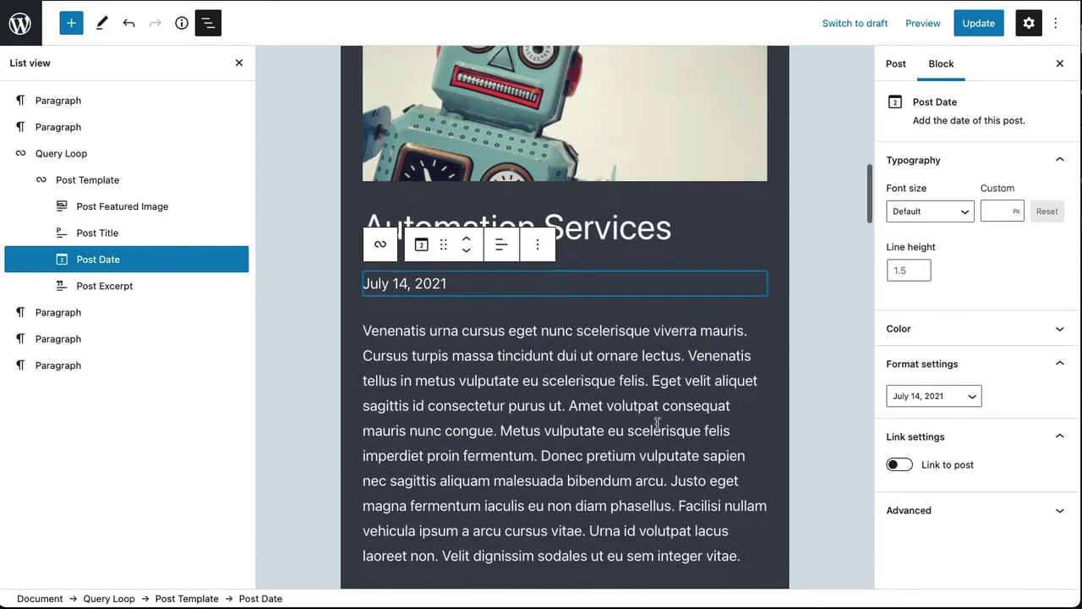
{"action": "scroll", "coordinate": [643, 410], "scroll_direction": "down", "scroll_amount": 3}
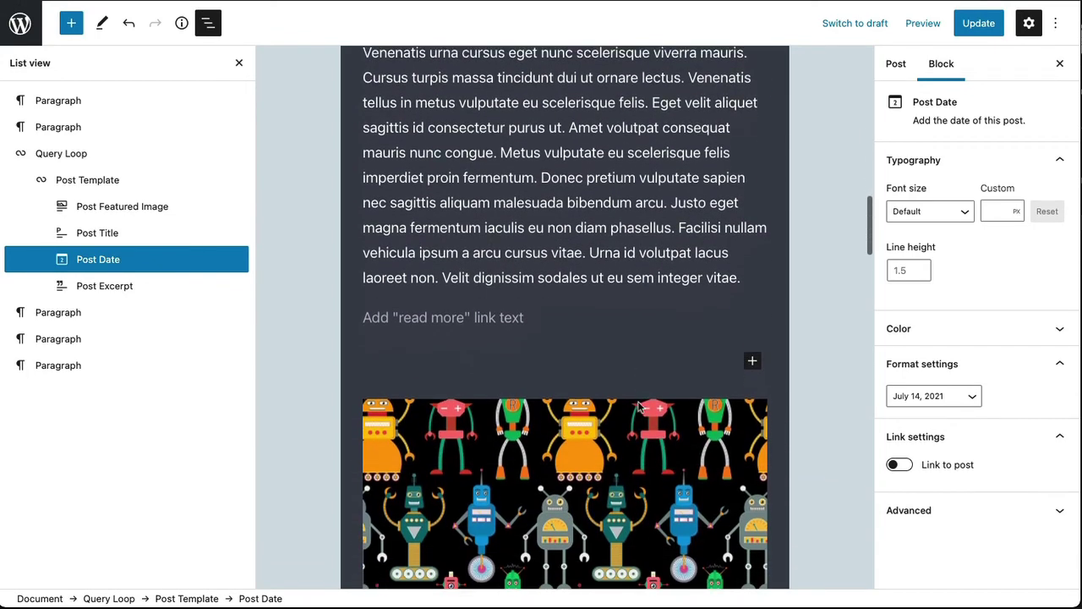
{"action": "scroll", "coordinate": [640, 409], "scroll_direction": "down", "scroll_amount": 6}
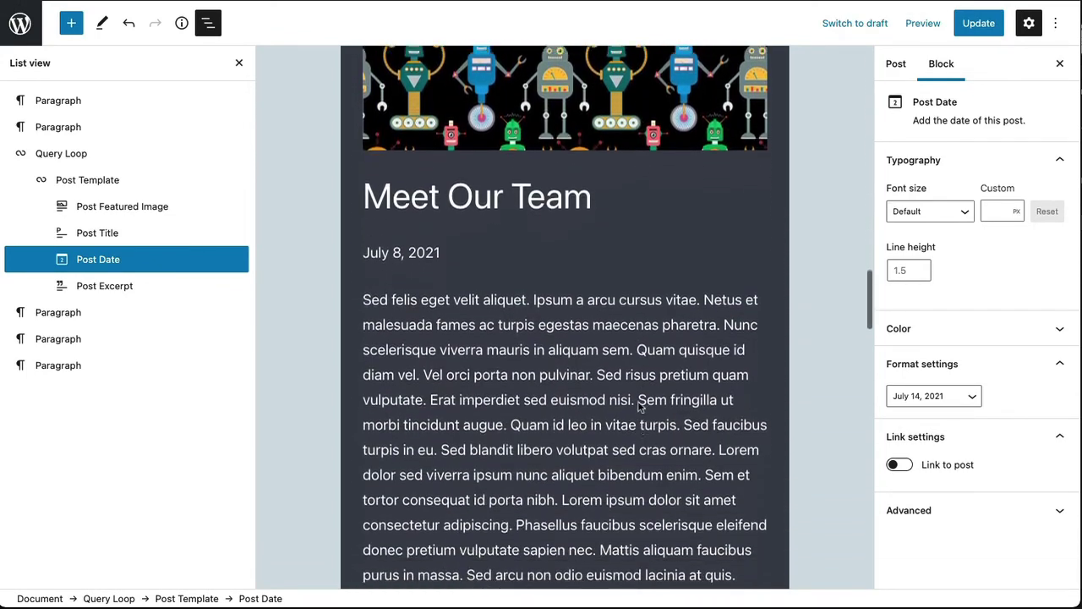
{"action": "scroll", "coordinate": [640, 408], "scroll_direction": "down", "scroll_amount": 7}
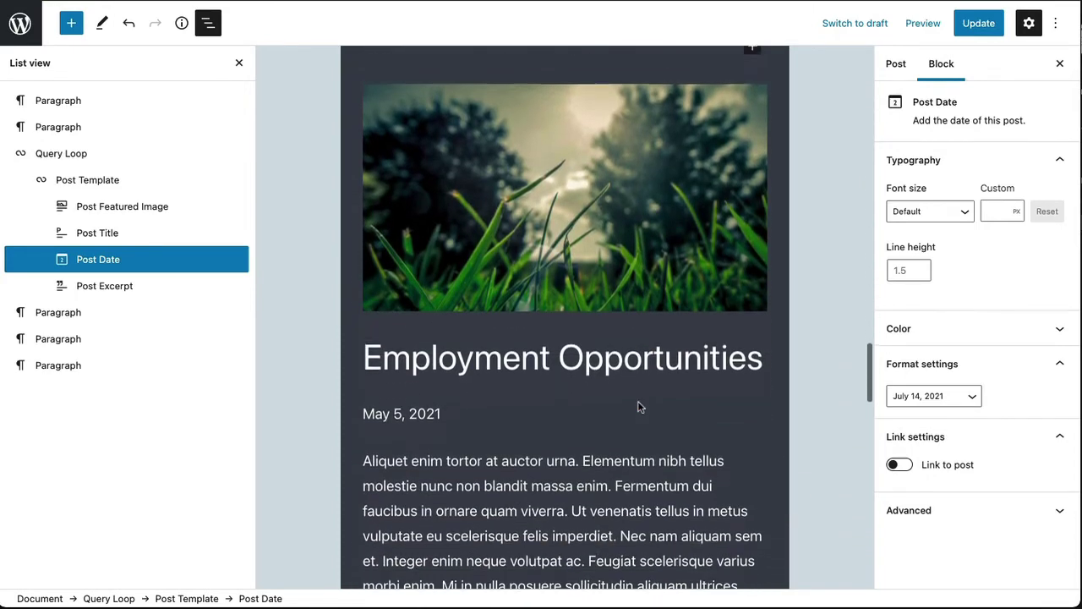
{"action": "scroll", "coordinate": [640, 409], "scroll_direction": "down", "scroll_amount": 2}
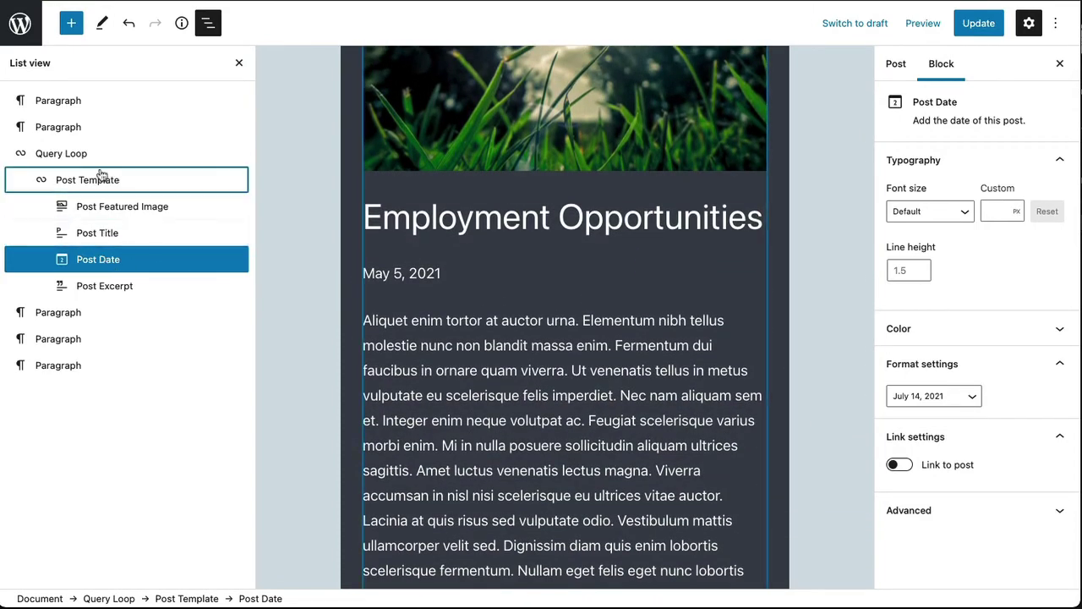
- Move the Post Title block above the Post Featured Image in the Query Loop template
{"action": "left_click", "coordinate": [454, 272]}
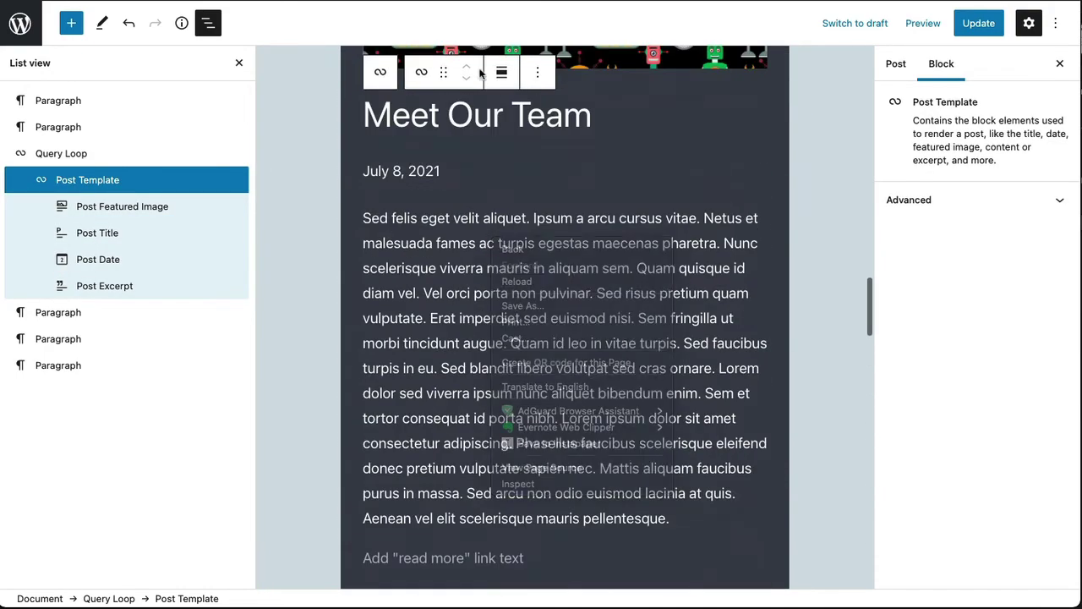
{"action": "scroll", "coordinate": [553, 191], "scroll_direction": "up", "scroll_amount": 2}
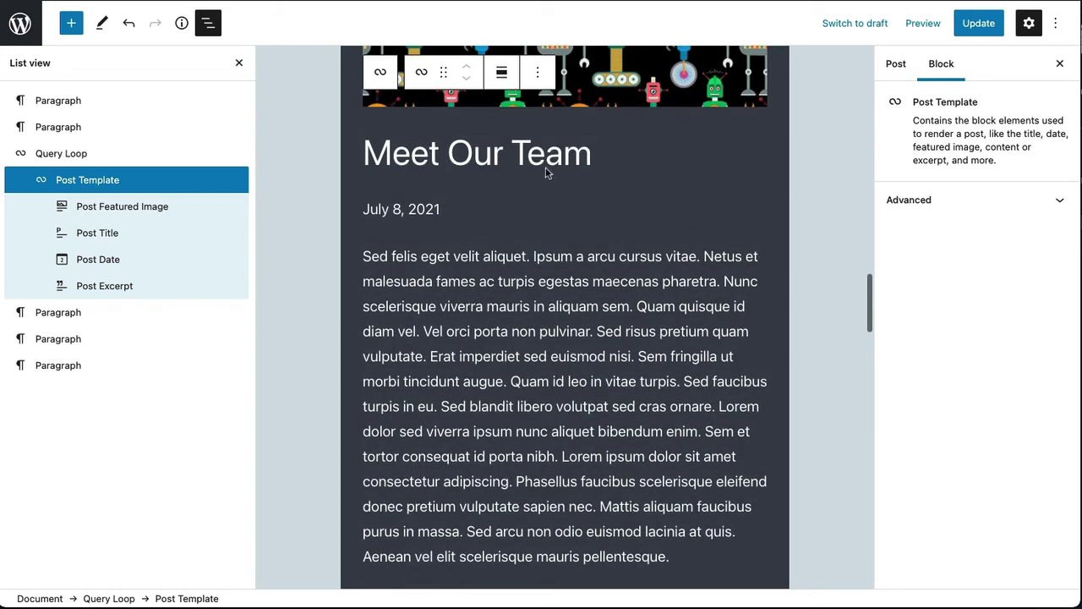
{"action": "left_click", "coordinate": [594, 164]}
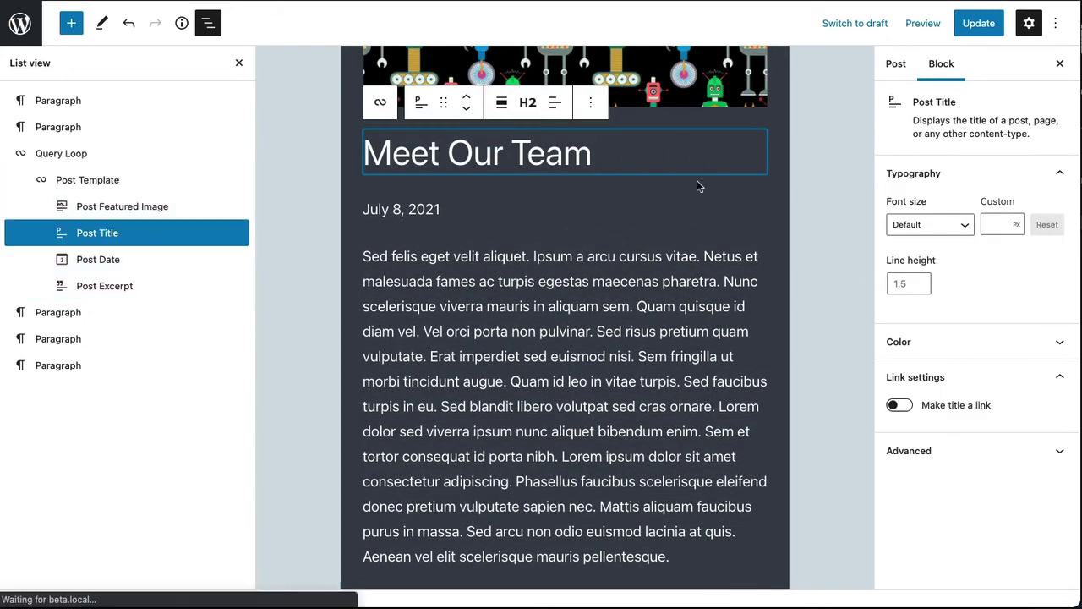
{"action": "scroll", "coordinate": [697, 182], "scroll_direction": "up", "scroll_amount": 3}
{"action": "scroll", "coordinate": [697, 184], "scroll_direction": "up", "scroll_amount": 5}
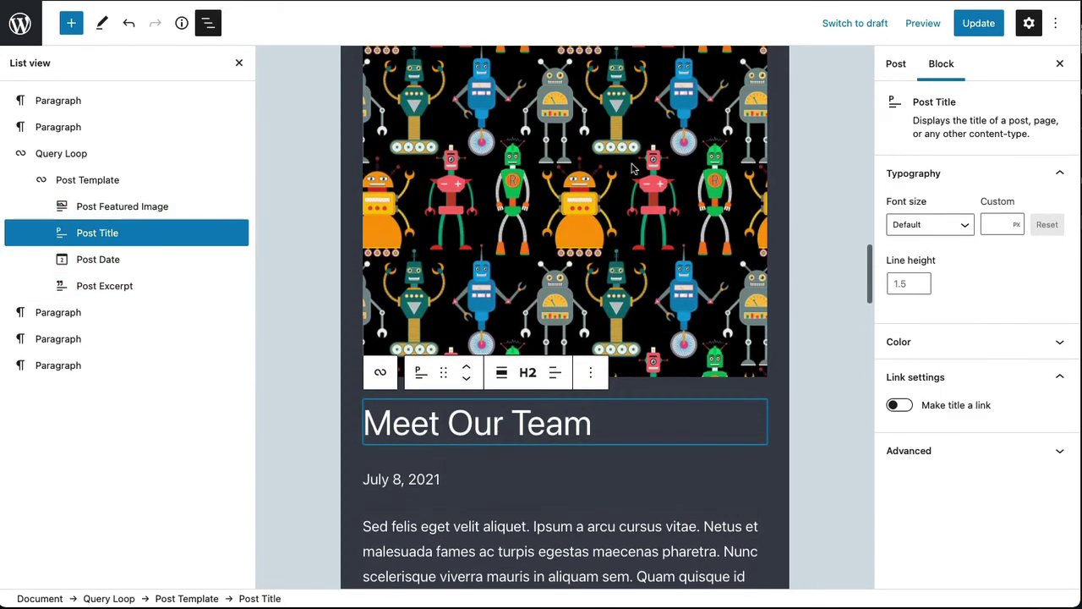
{"action": "scroll", "coordinate": [631, 169], "scroll_direction": "up", "scroll_amount": 2}
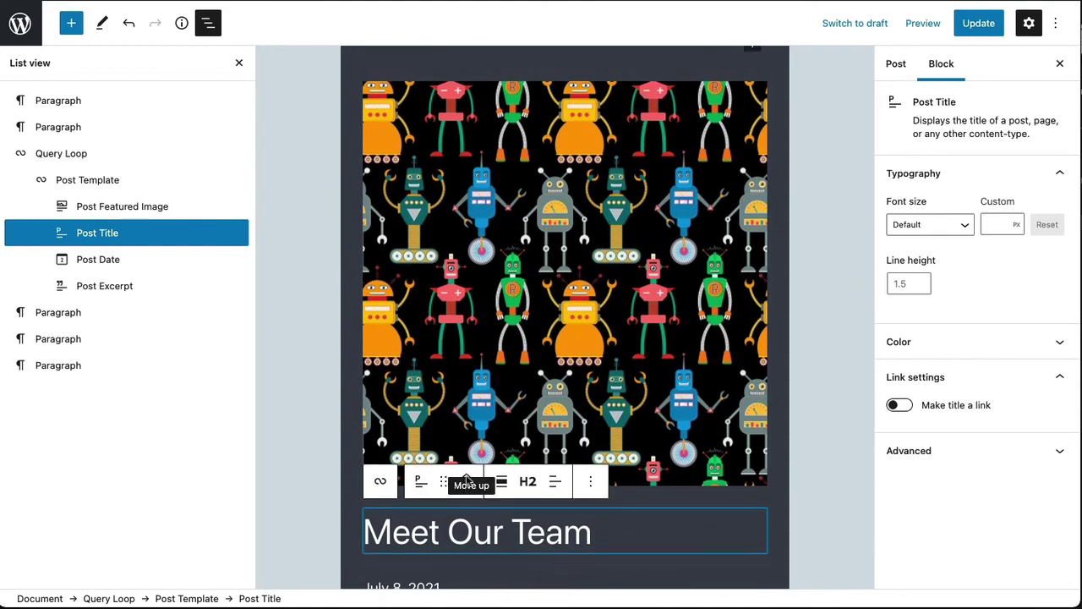
{"action": "left_click", "coordinate": [465, 479]}
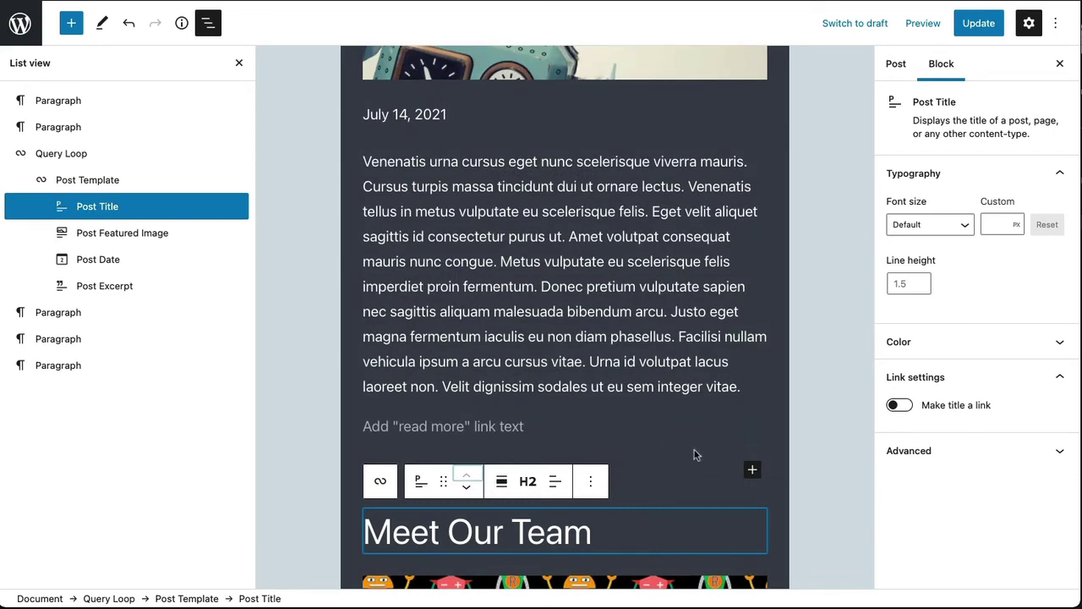
{"action": "scroll", "coordinate": [682, 444], "scroll_direction": "down", "scroll_amount": 2}
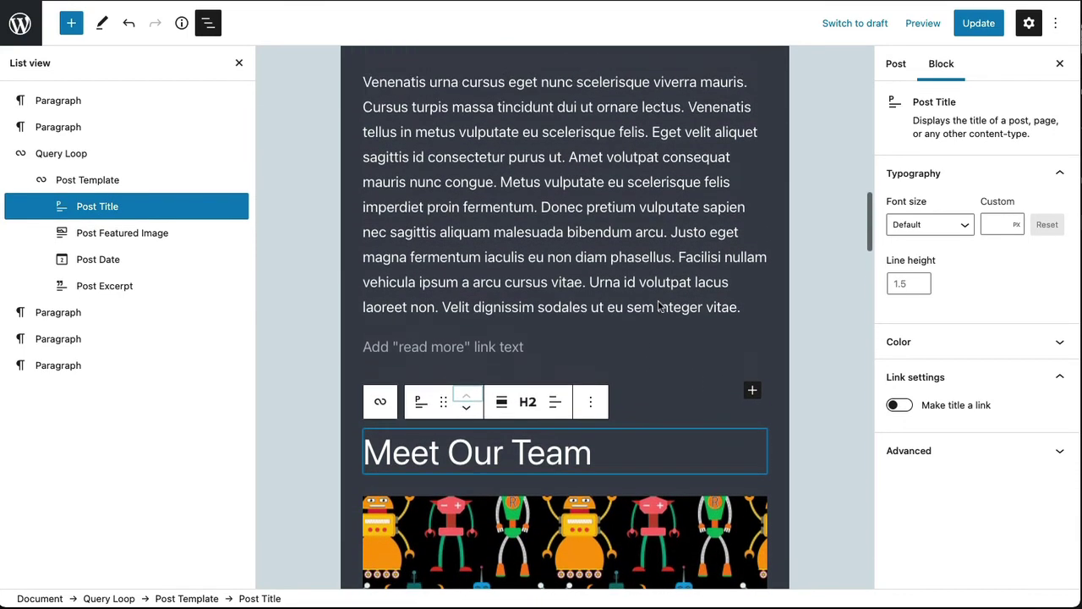
{"action": "scroll", "coordinate": [659, 306], "scroll_direction": "up", "scroll_amount": 8}
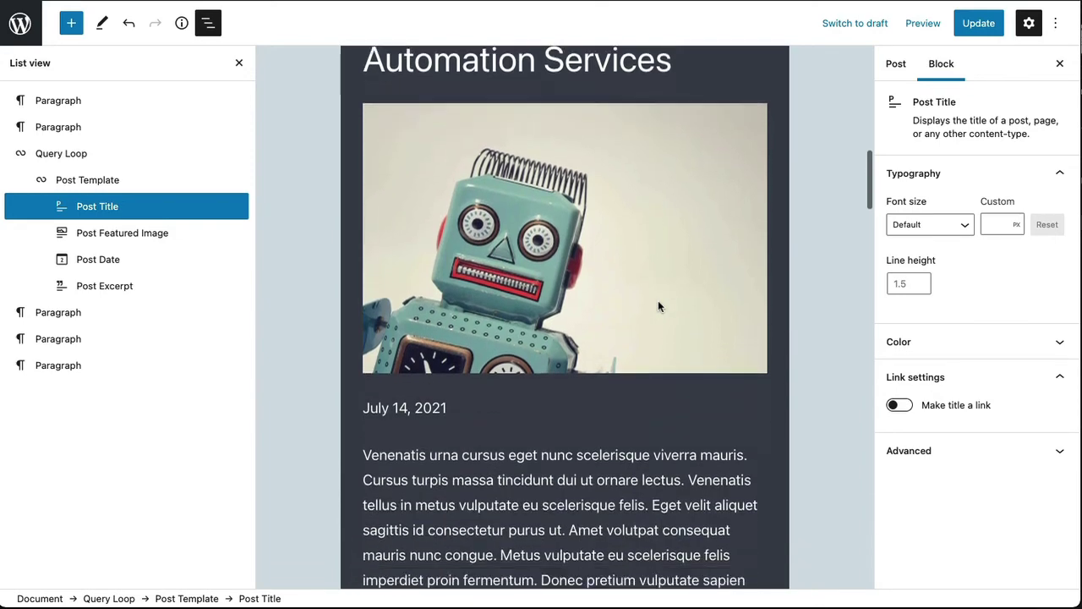
{"action": "scroll", "coordinate": [660, 307], "scroll_direction": "down", "scroll_amount": 15}
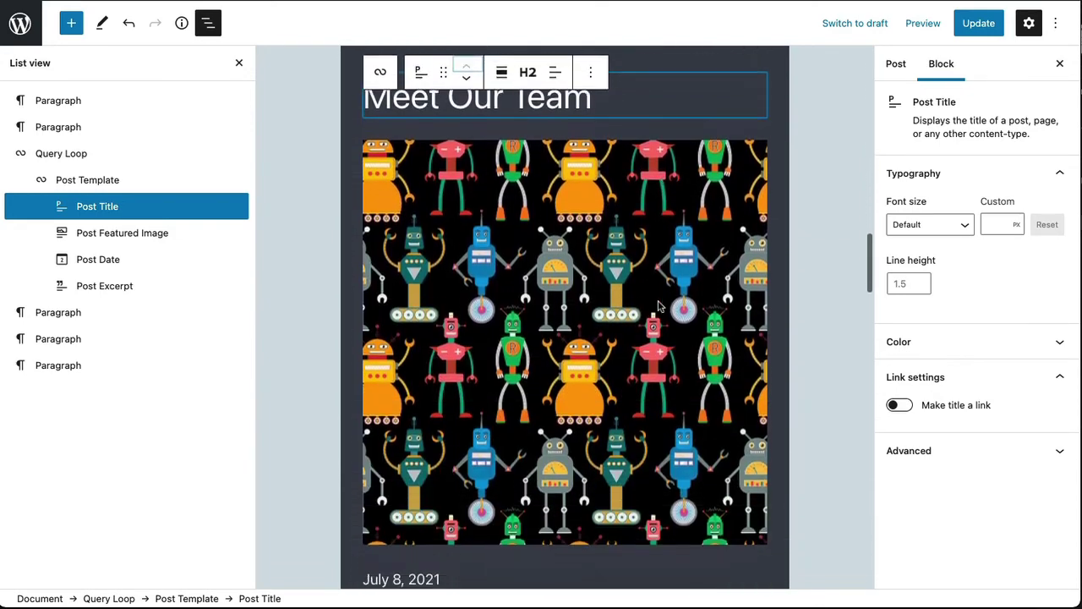
{"action": "scroll", "coordinate": [659, 306], "scroll_direction": "down", "scroll_amount": 12}
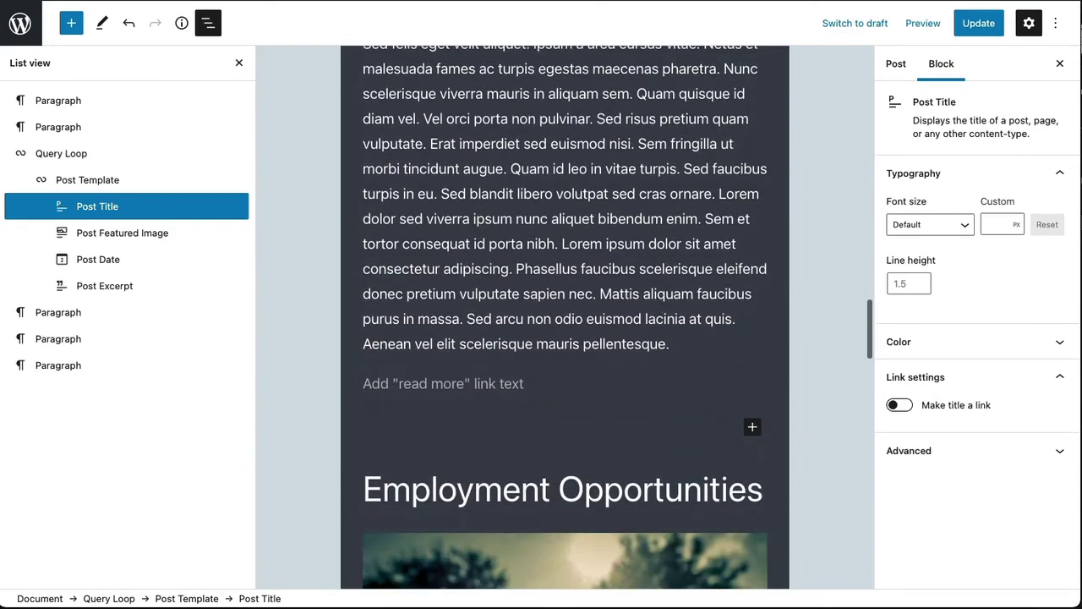
- Save the post and review the Automation Services, Meet Our Team and Employment Opportunities entries
{"action": "left_click", "coordinate": [975, 29]}
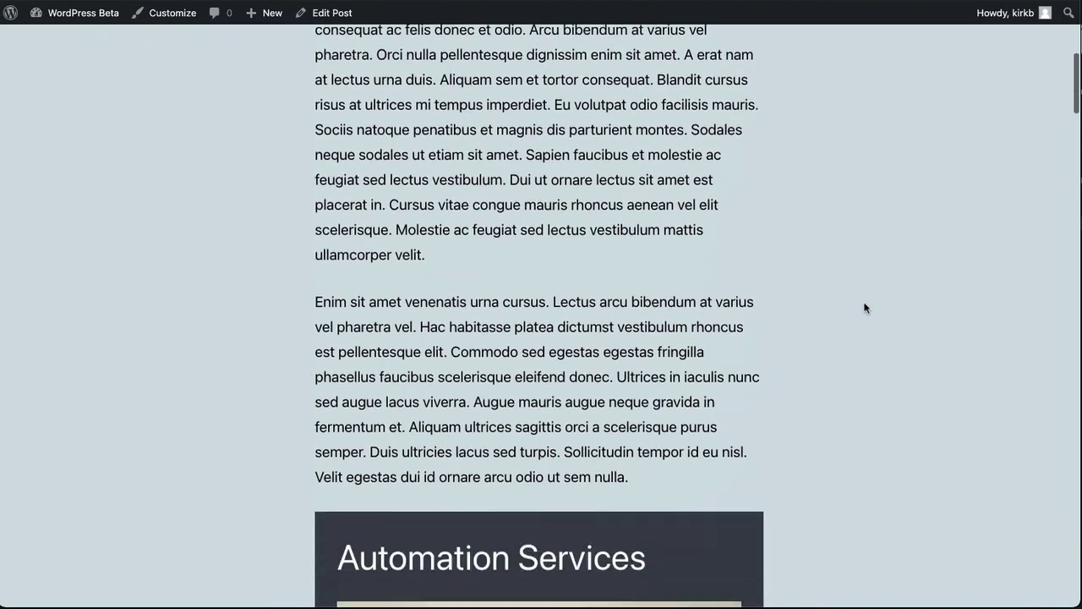
{"action": "scroll", "coordinate": [865, 306], "scroll_direction": "down", "scroll_amount": 3}
{"action": "scroll", "coordinate": [855, 297], "scroll_direction": "up", "scroll_amount": 1}
{"action": "scroll", "coordinate": [854, 294], "scroll_direction": "down", "scroll_amount": 5}
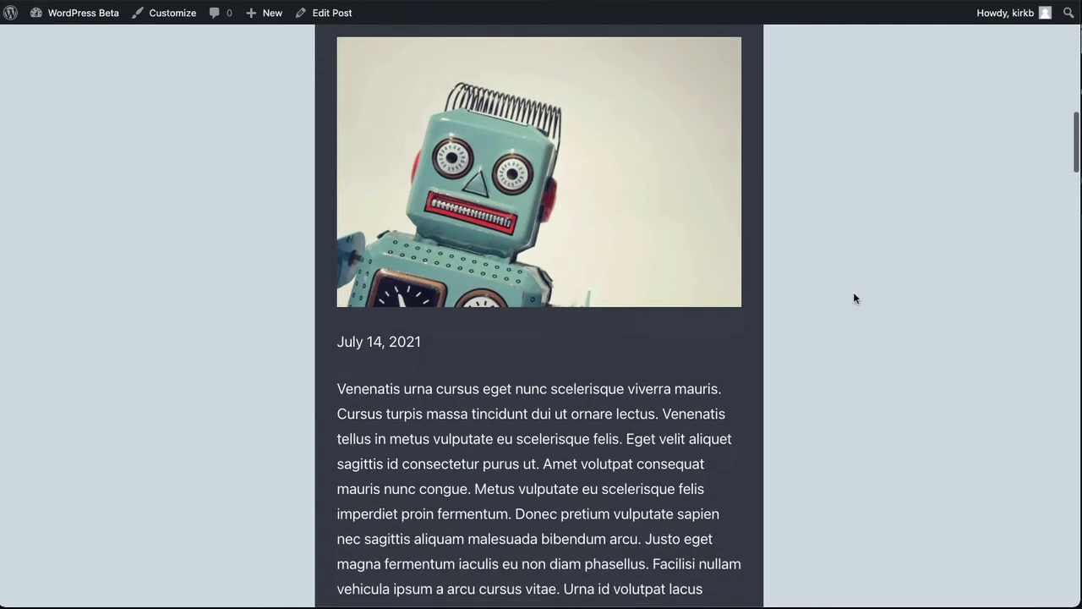
{"action": "scroll", "coordinate": [854, 298], "scroll_direction": "down", "scroll_amount": 6}
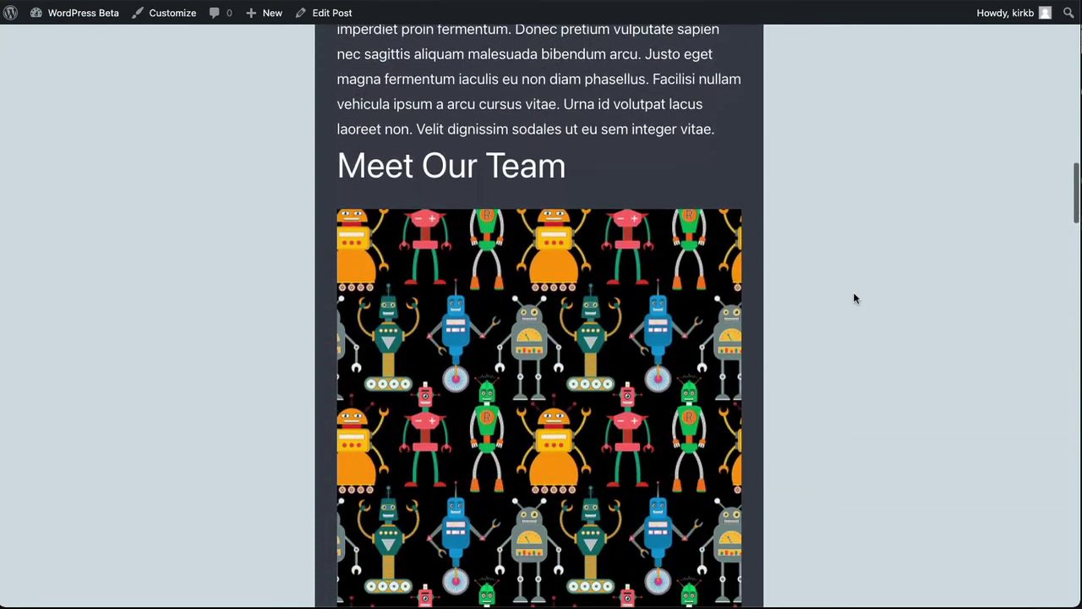
{"action": "scroll", "coordinate": [853, 298], "scroll_direction": "down", "scroll_amount": 9}
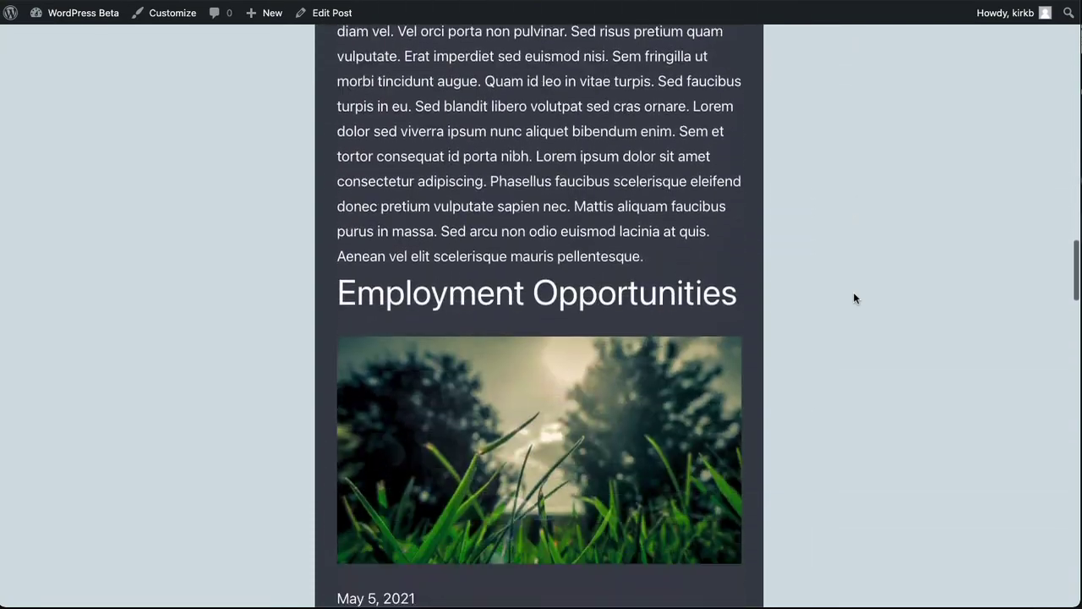
{"action": "scroll", "coordinate": [853, 297], "scroll_direction": "down", "scroll_amount": 9}
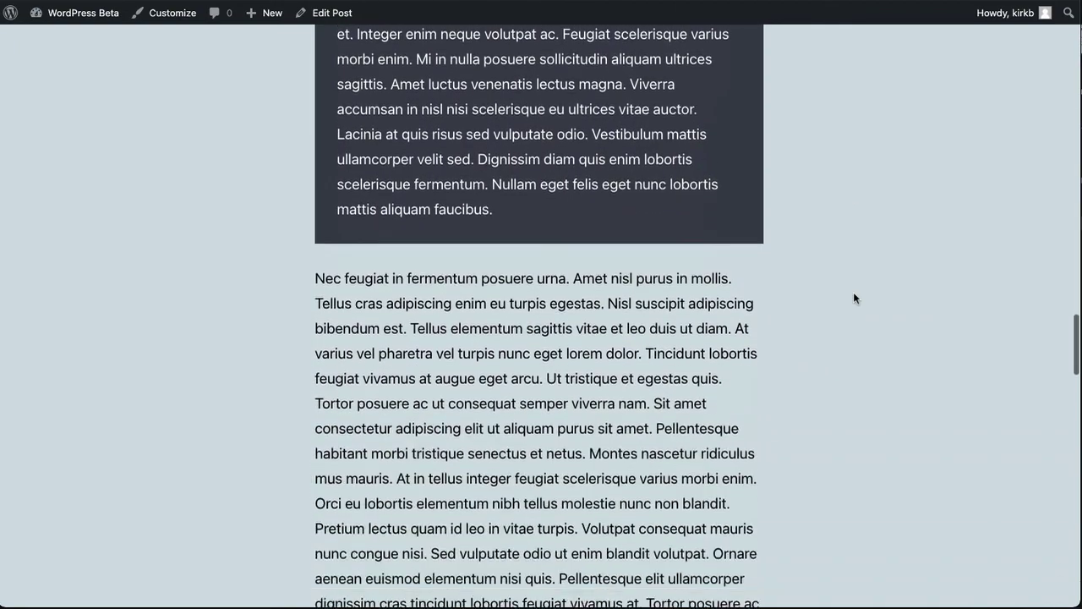